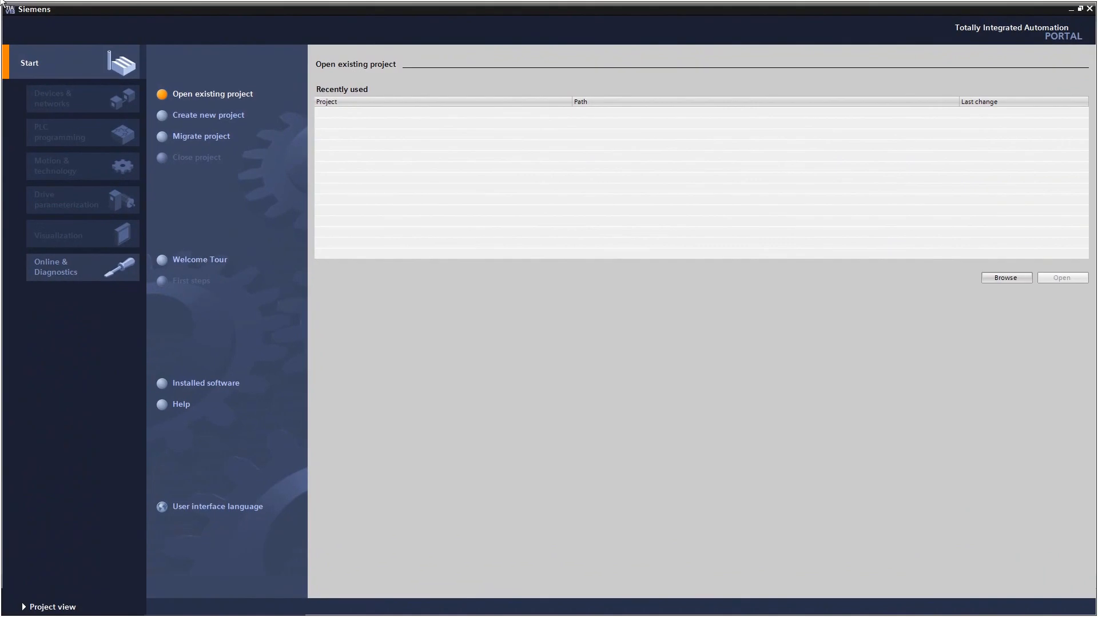
Create a new project named Project2 in D:\01_Projects.
click(238, 120)
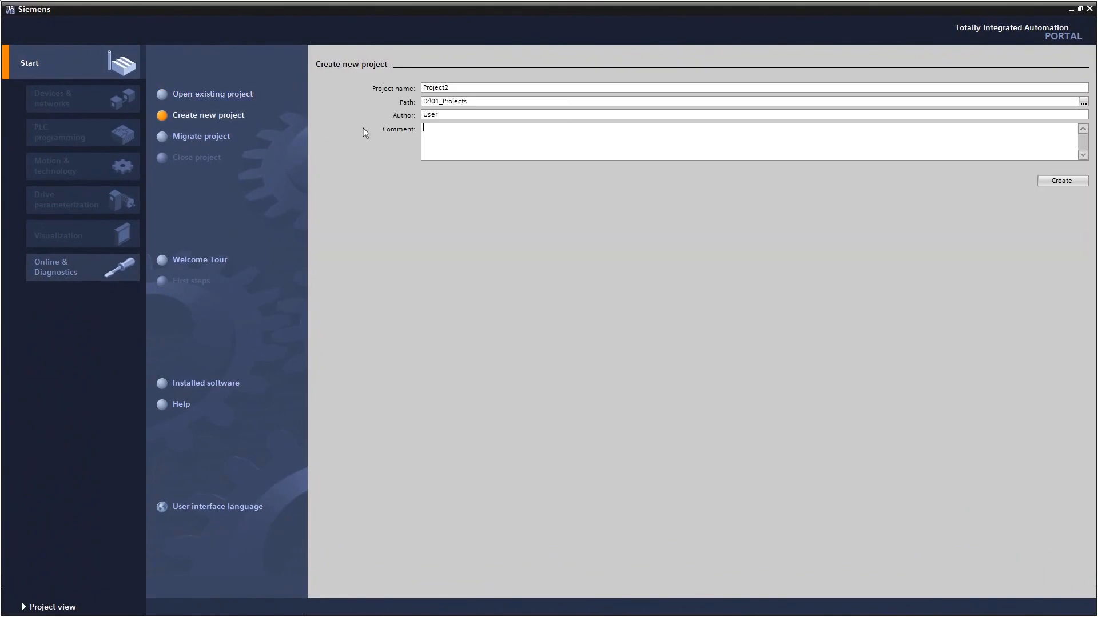
click(1058, 182)
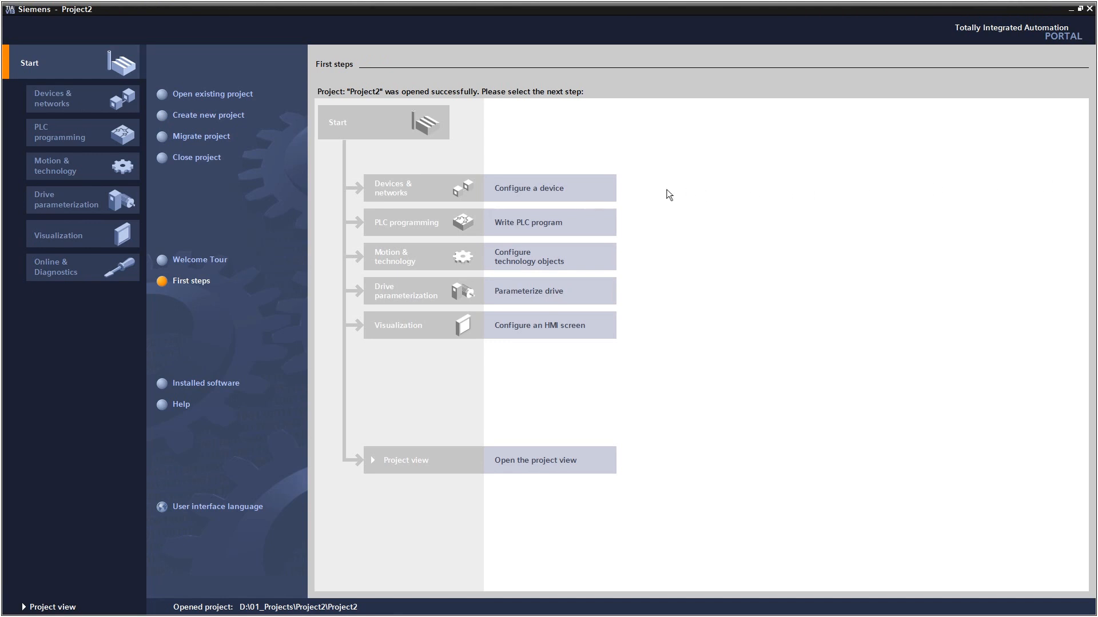
Add a SIMATIC S7-1500 controller, CPU 1516-3 PN/DP with article number 6ES7 516-3AN00-0AB0, as a new device in the project.
click(572, 197)
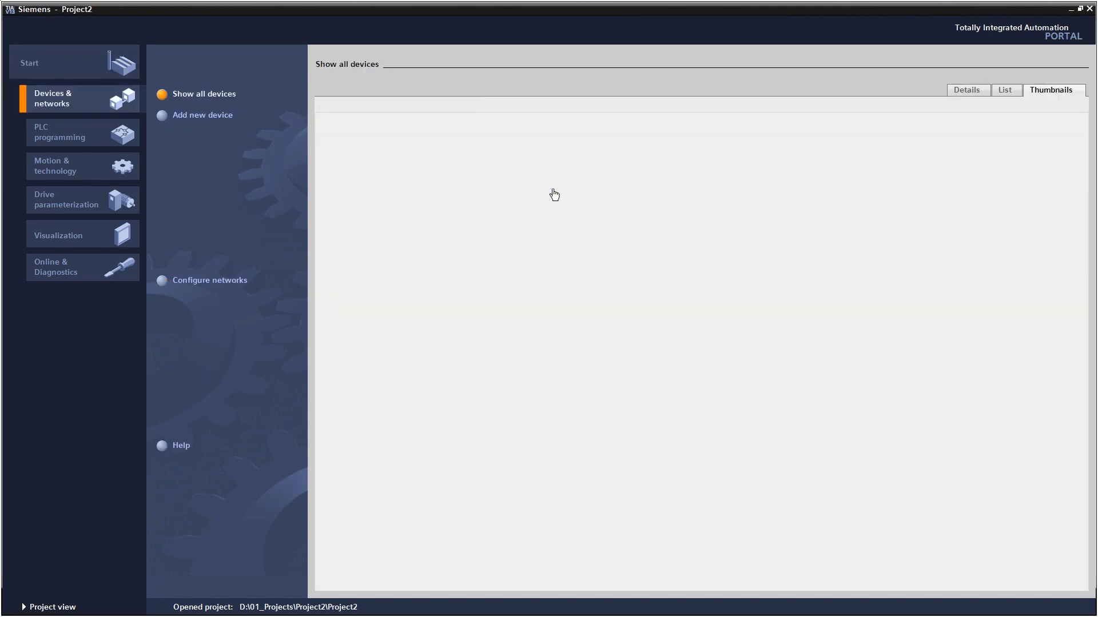
click(227, 118)
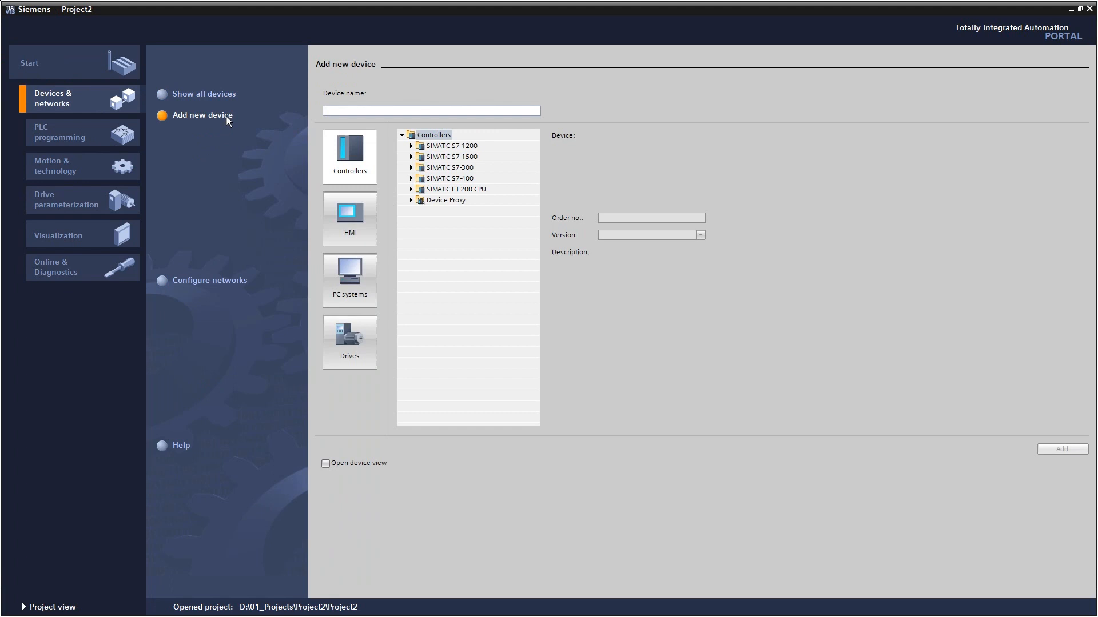
click(351, 342)
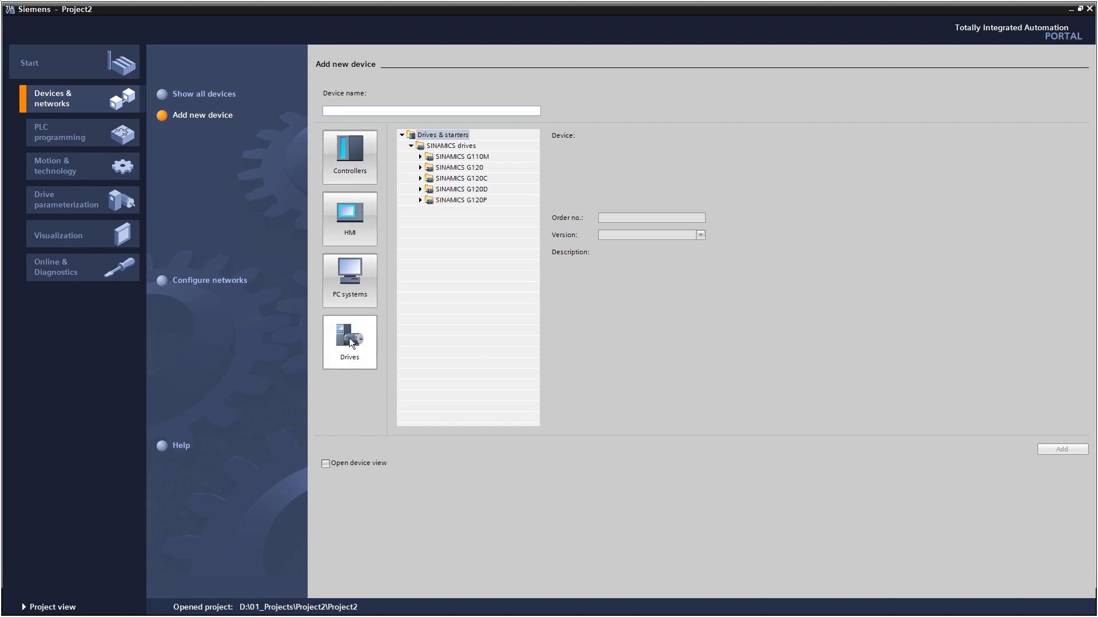
click(353, 302)
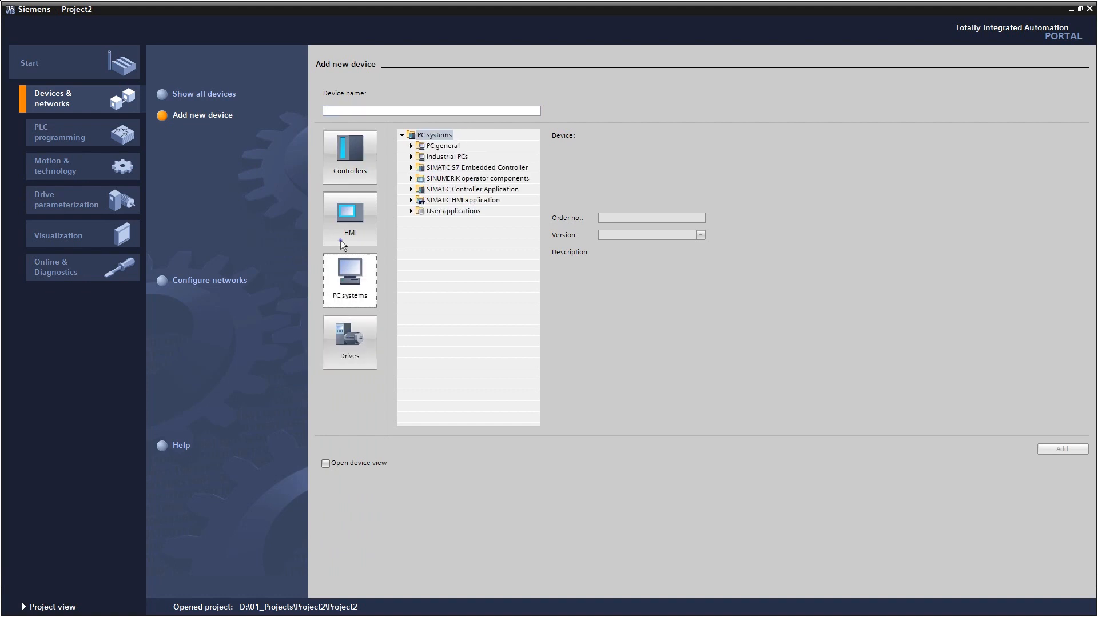
click(341, 243)
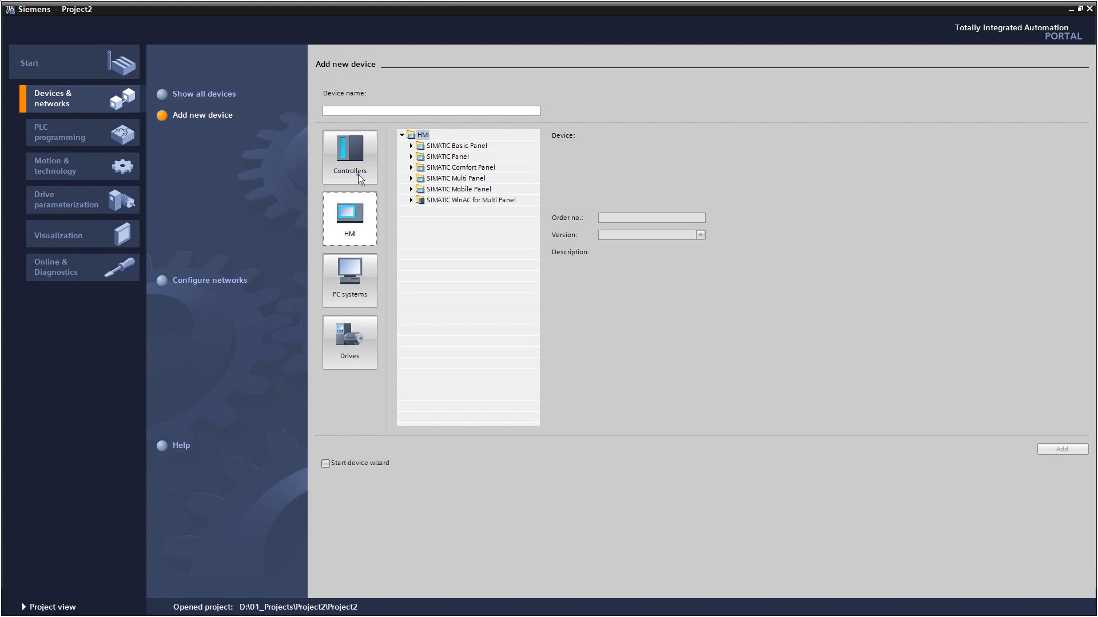
click(361, 179)
click(411, 156)
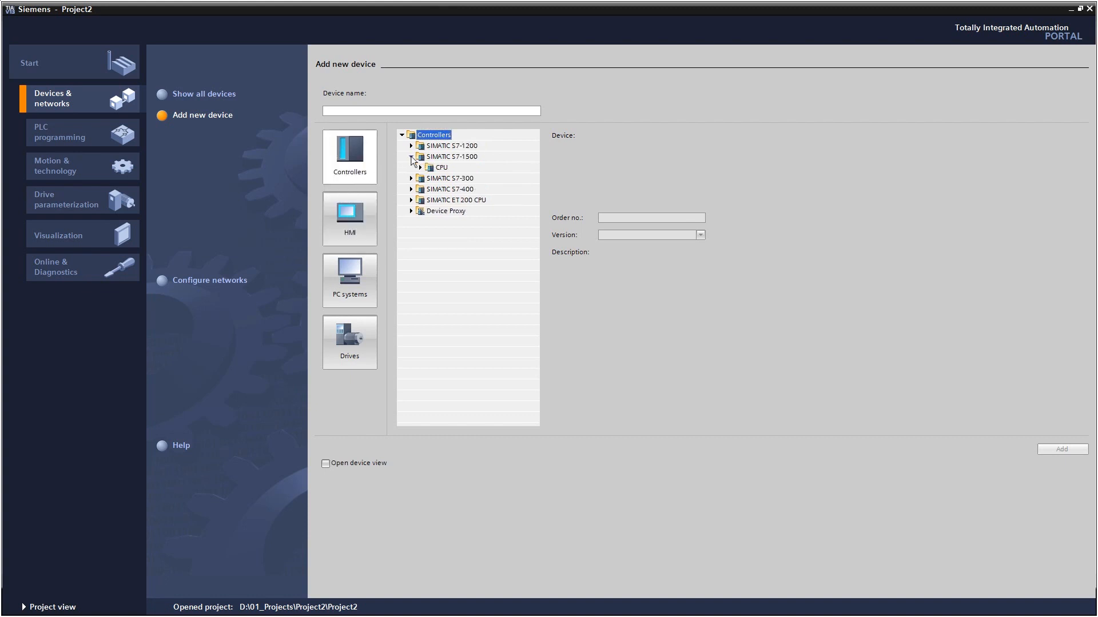
click(421, 168)
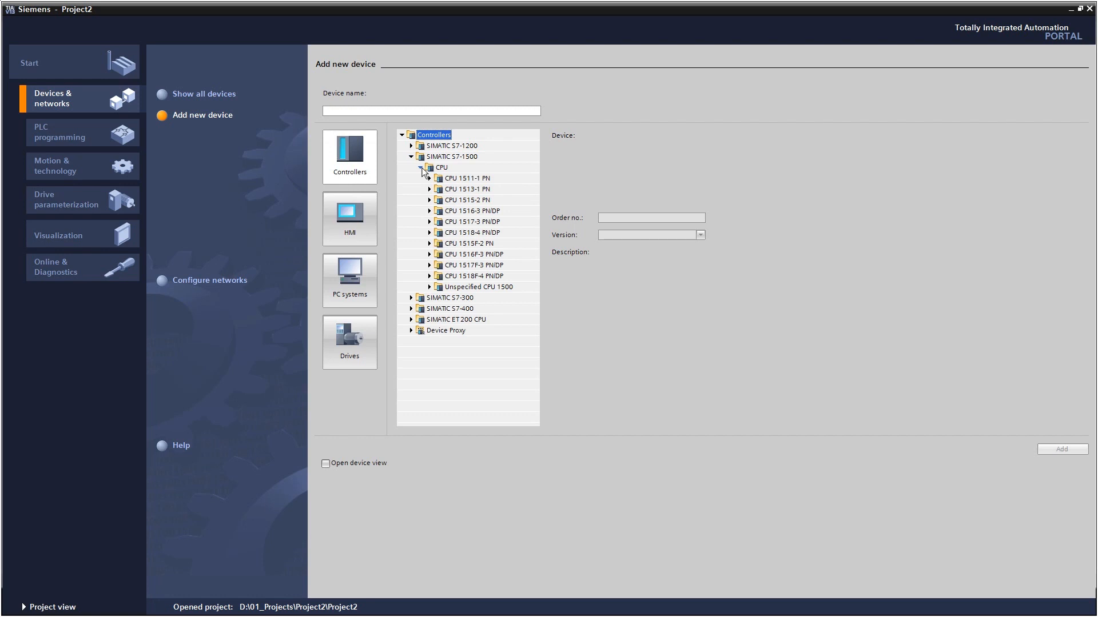
click(429, 211)
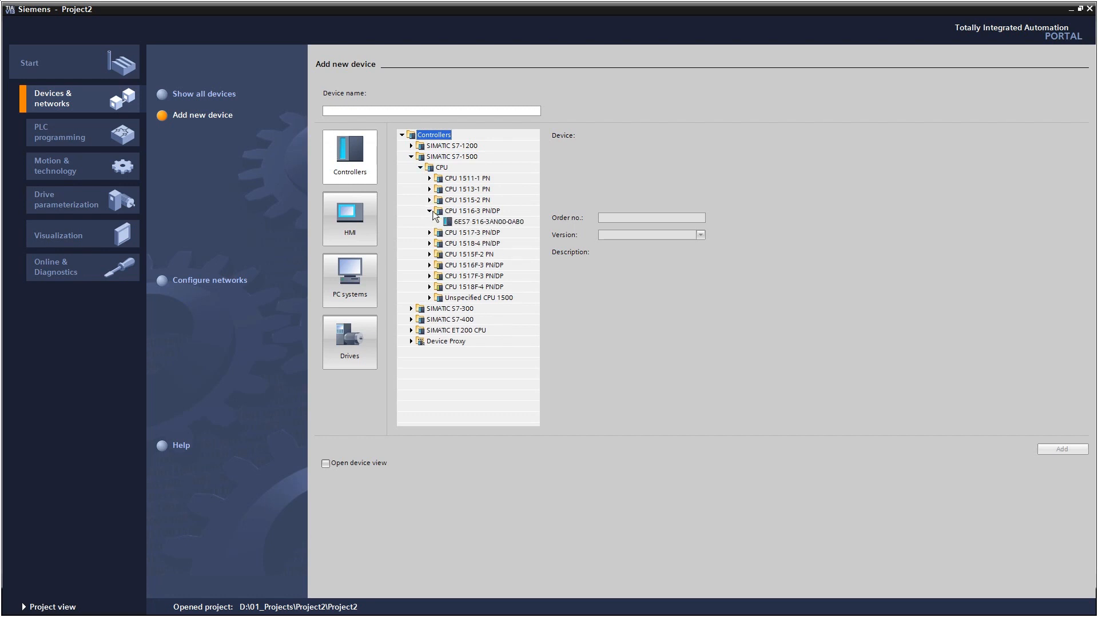
click(456, 223)
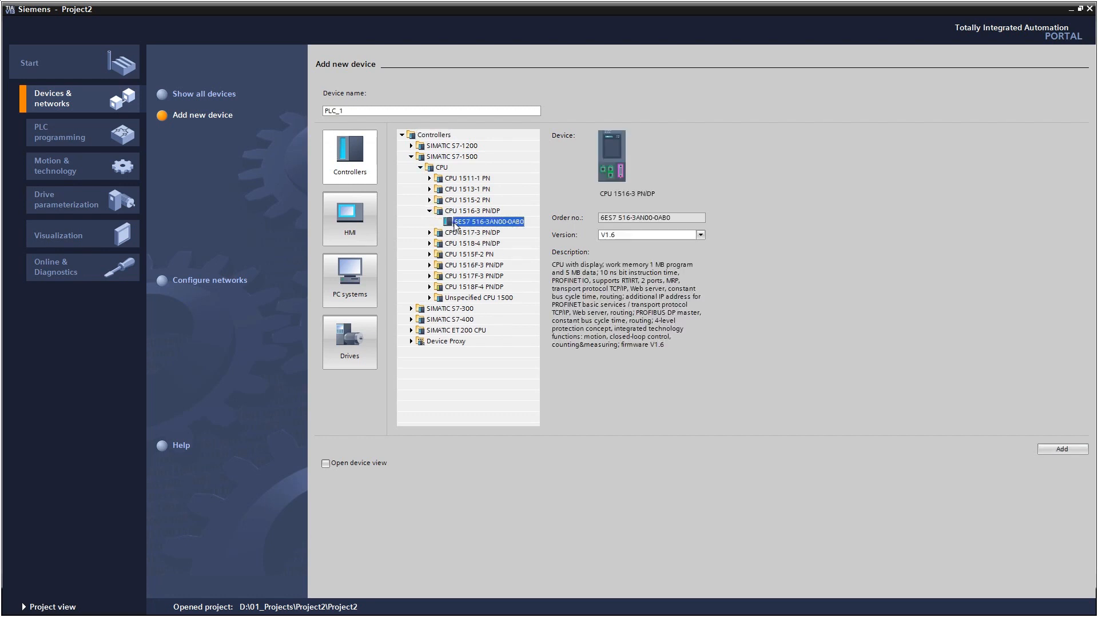
double_click(456, 224)
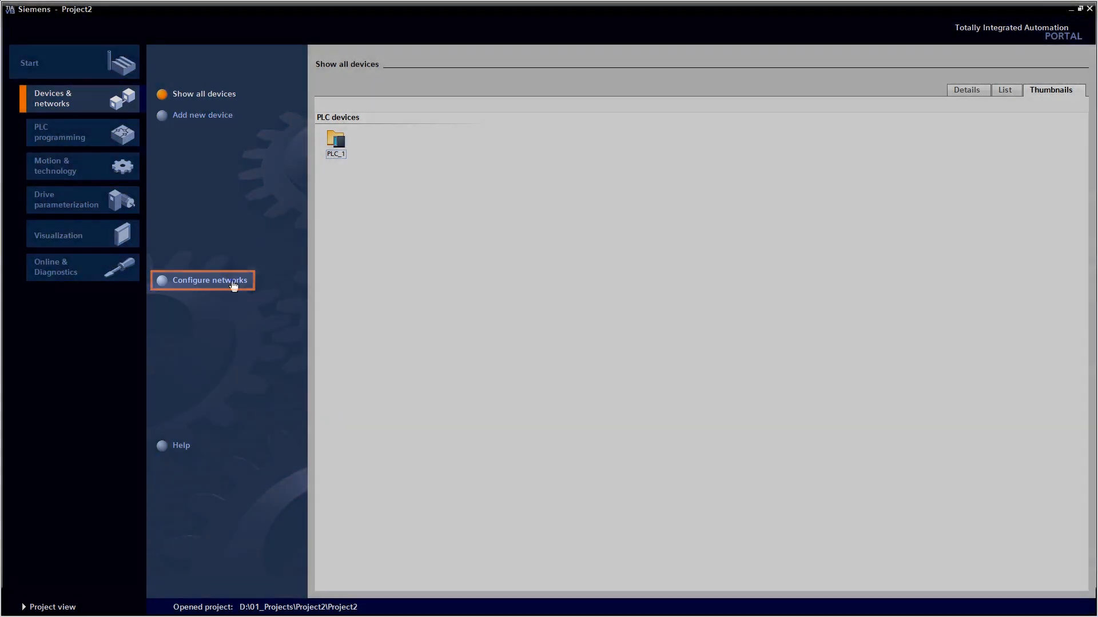
Open the network configuration and insert an ET 200SP PROFINET interface module IM 155-6 PN ST (6ES7 155-6AU00-0BN0).
click(234, 283)
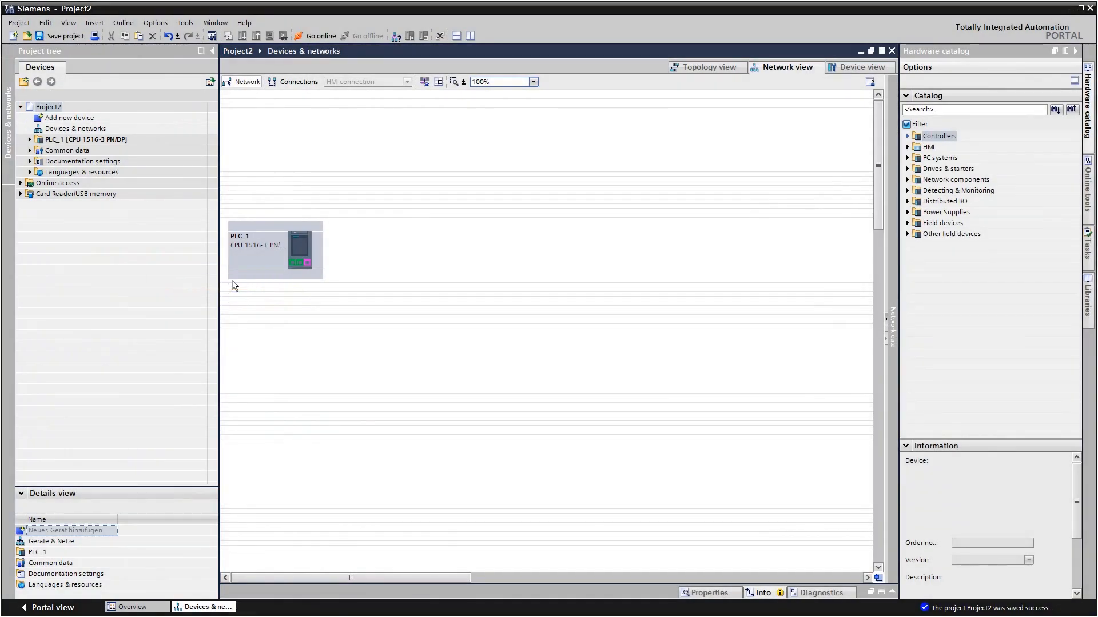
click(908, 202)
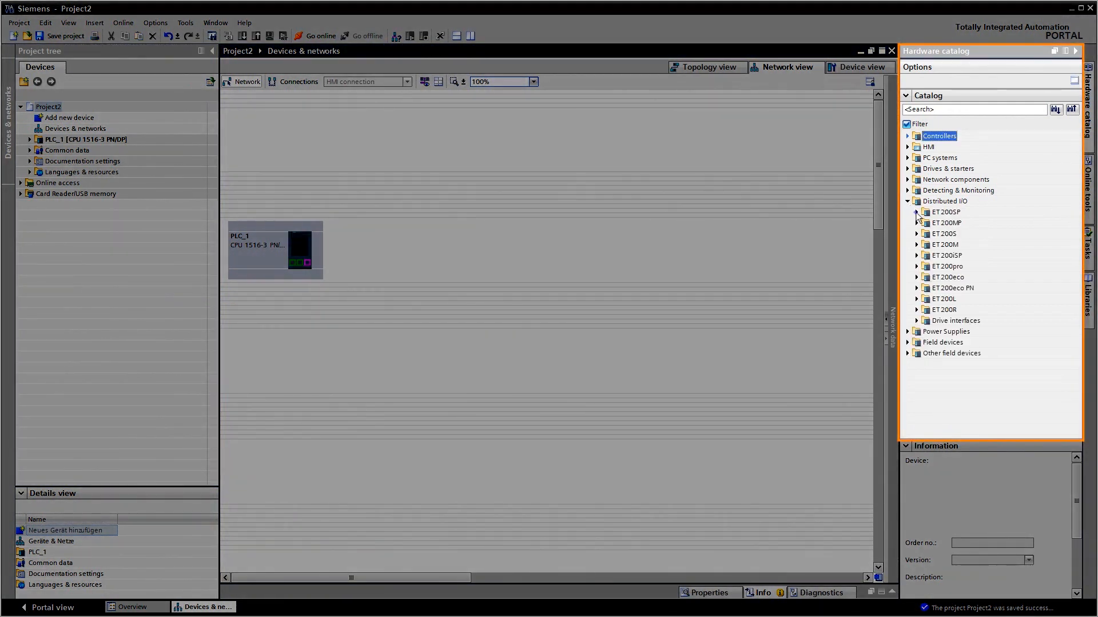
click(916, 213)
click(926, 224)
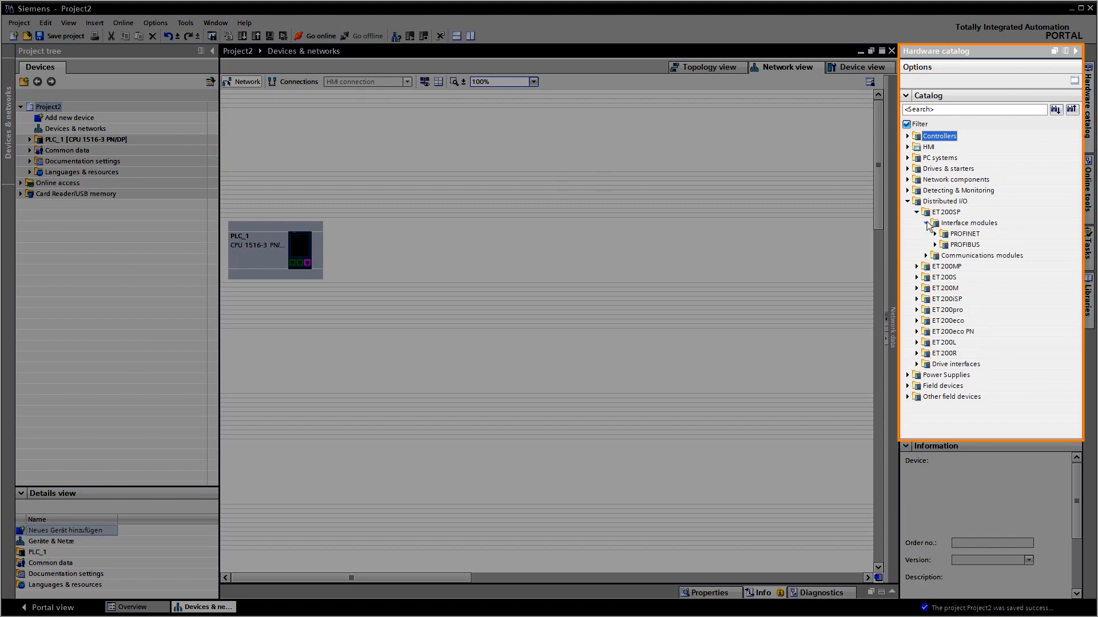
click(935, 235)
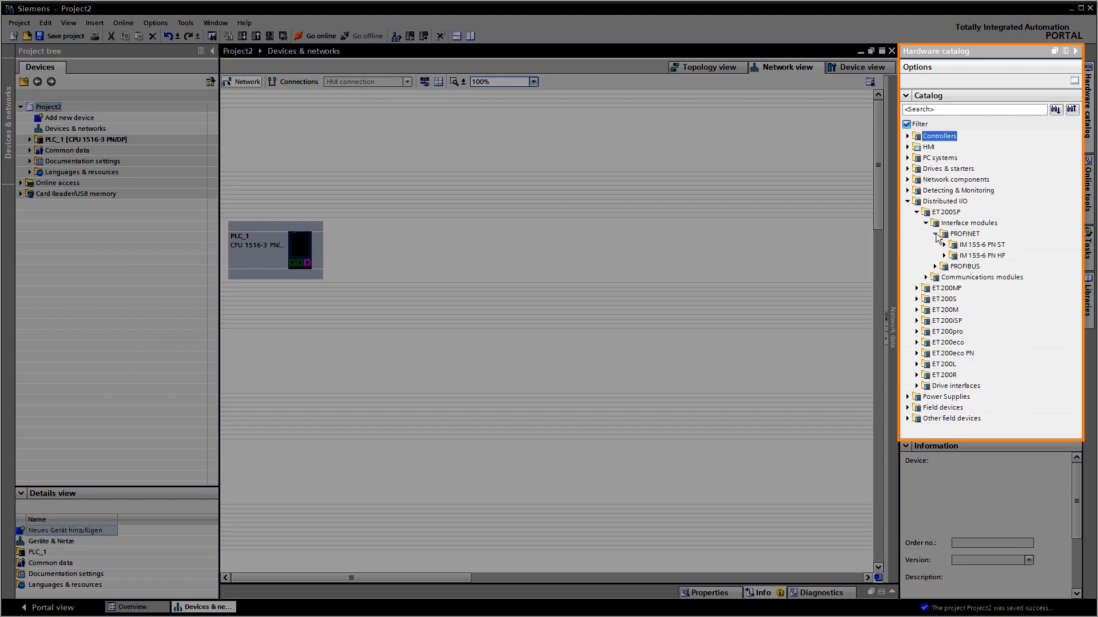
click(944, 246)
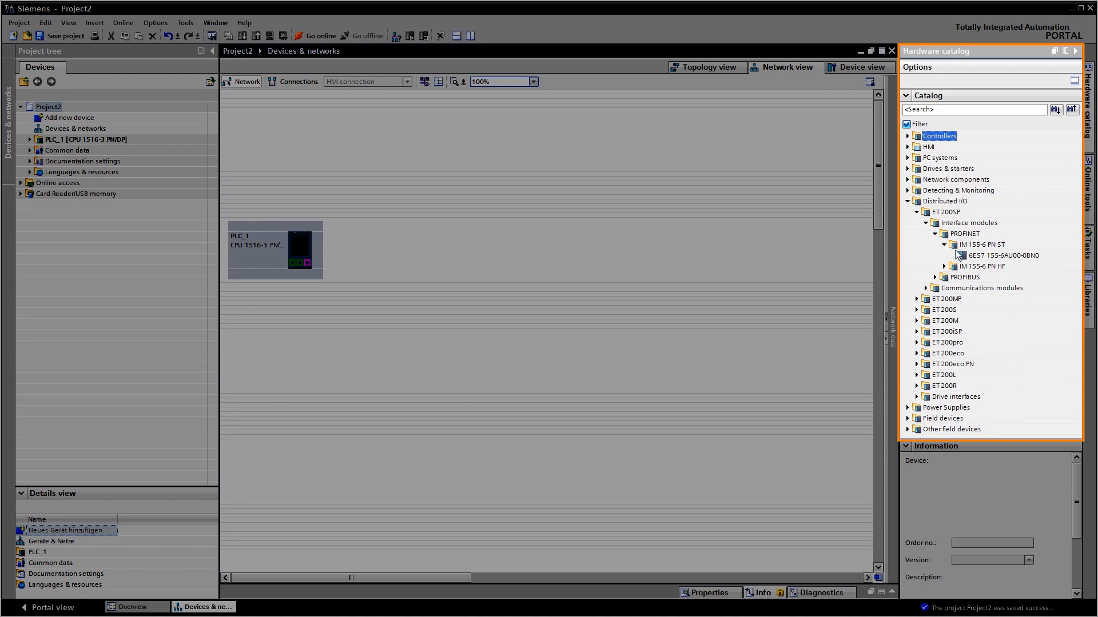
double_click(966, 256)
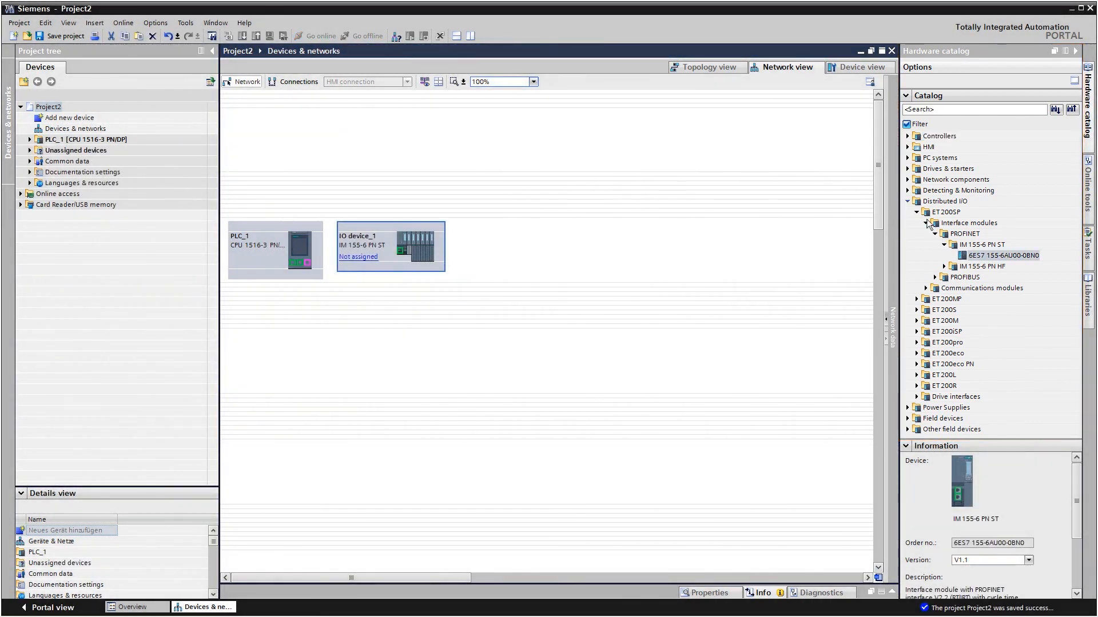
Insert the SICK S3000 sensor from the PROFINET IO field devices into the network view.
click(908, 201)
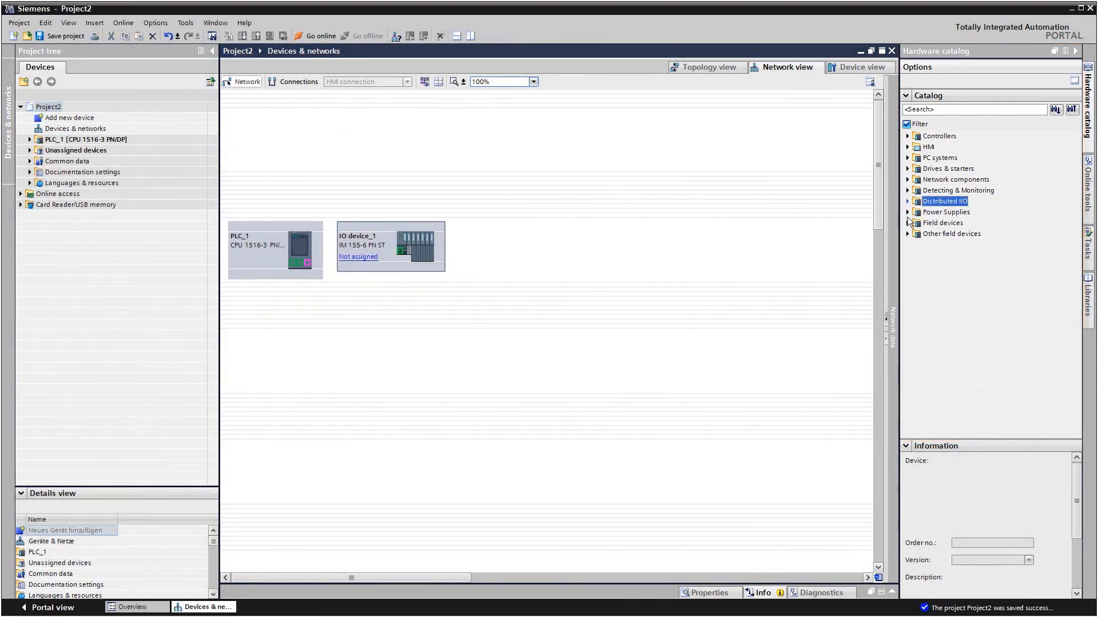
click(907, 234)
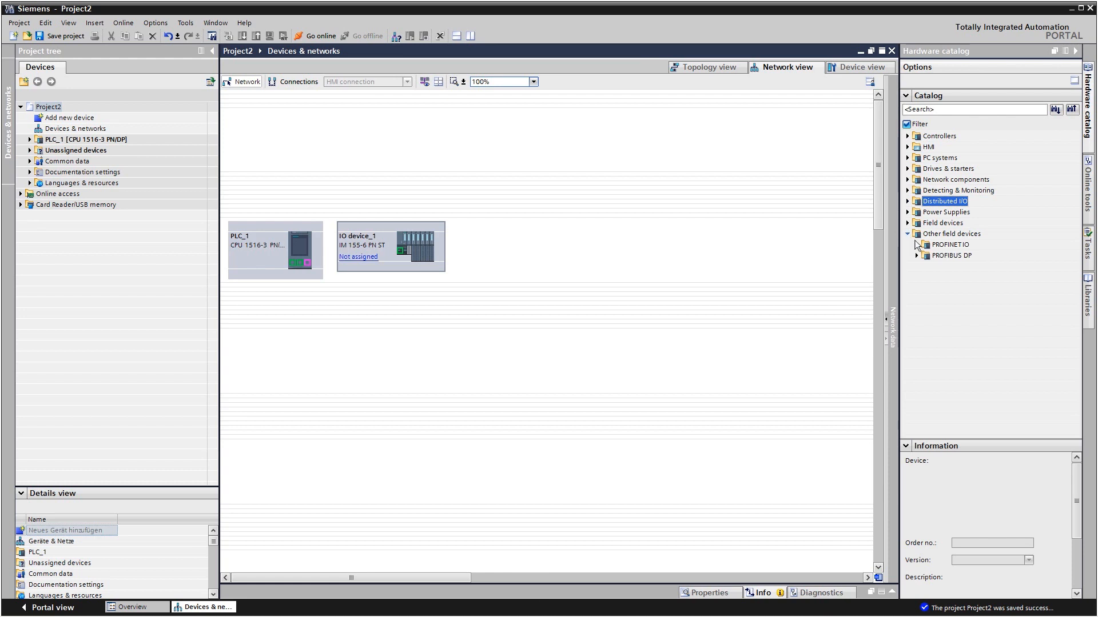
click(917, 245)
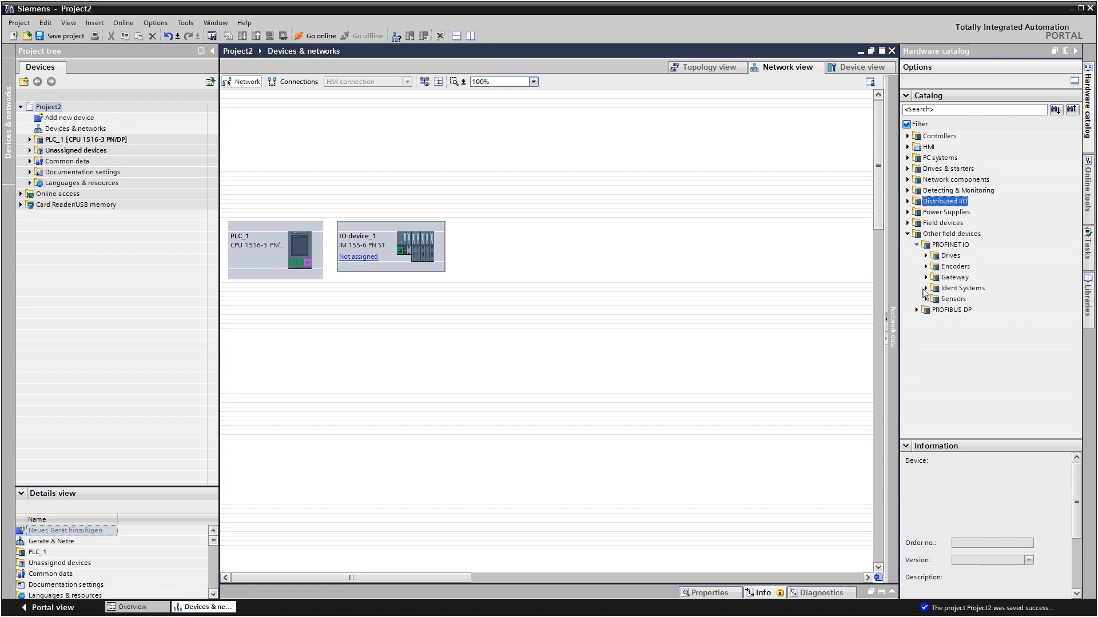
click(926, 301)
click(935, 322)
click(944, 332)
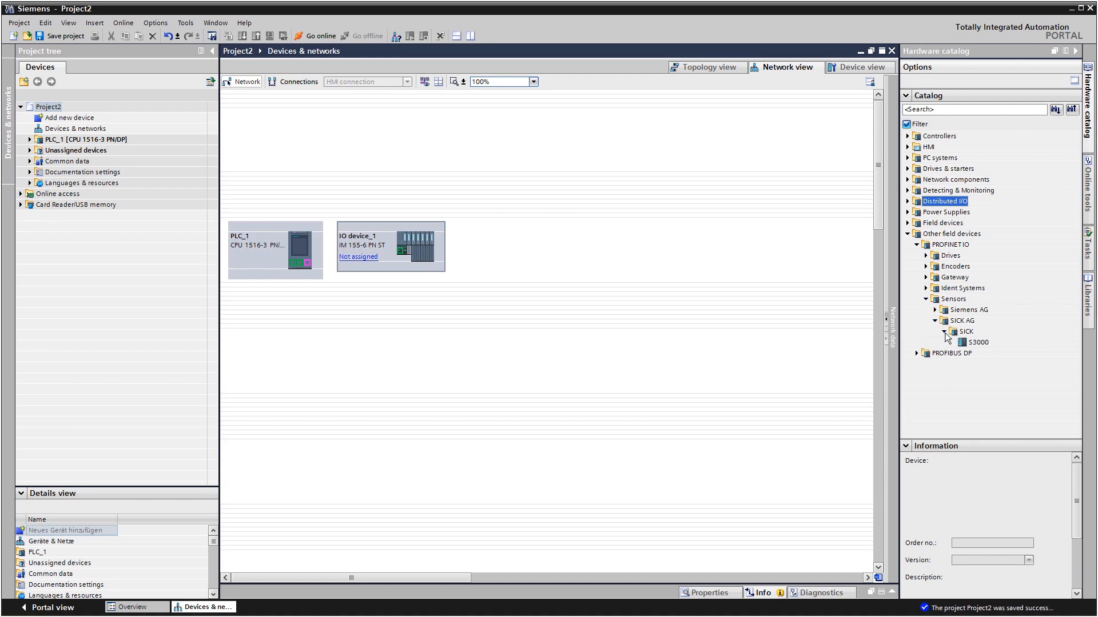
double_click(964, 343)
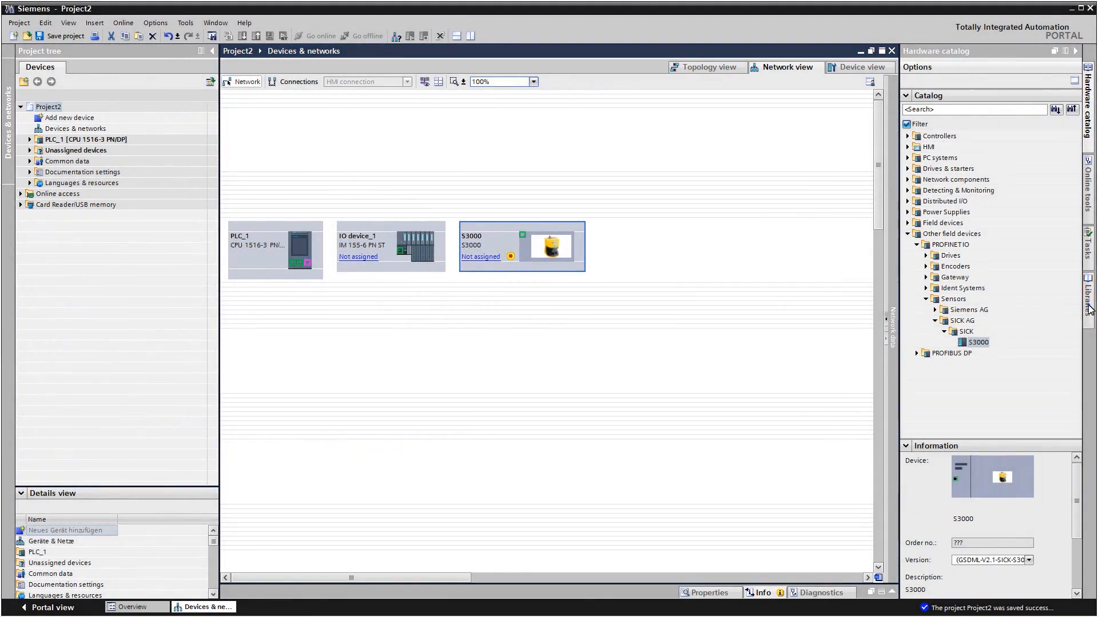
Place the Preparing_PLC, Preparing_HMI and MasterControl master copies from Library_Mixer side by side in the network, above PLC_1.
click(1089, 309)
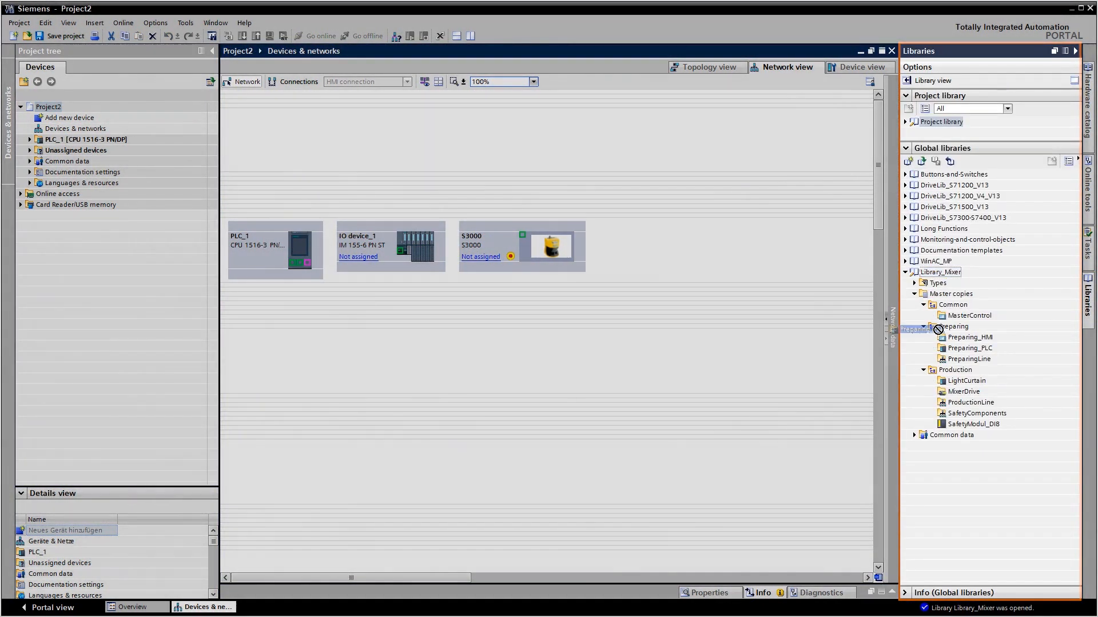
drag(970, 348, 260, 136)
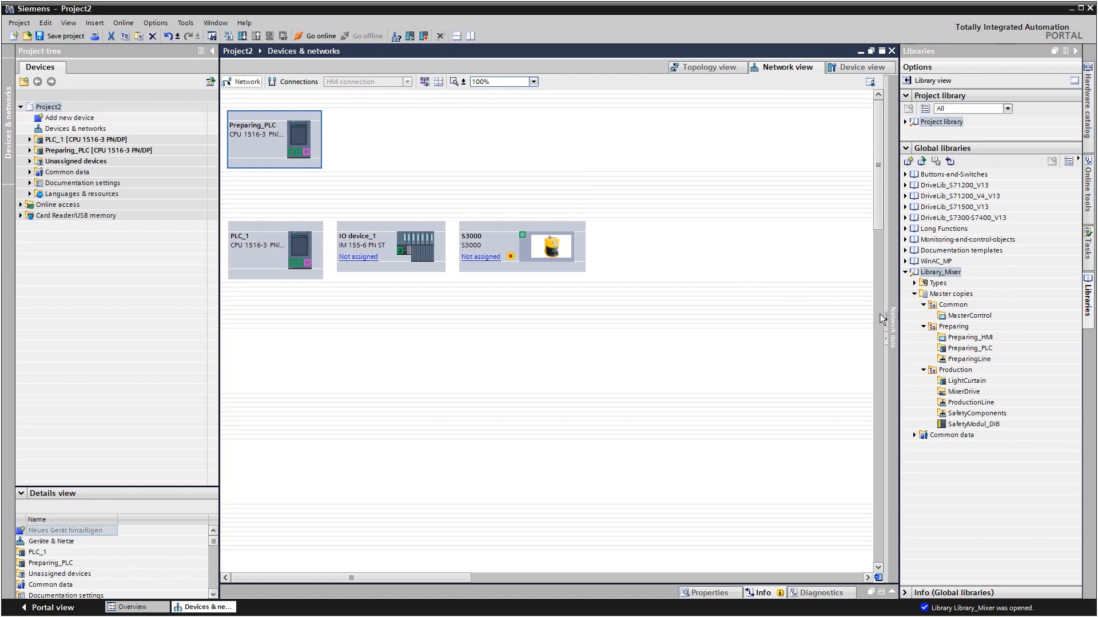
click(954, 338)
drag(955, 342, 343, 140)
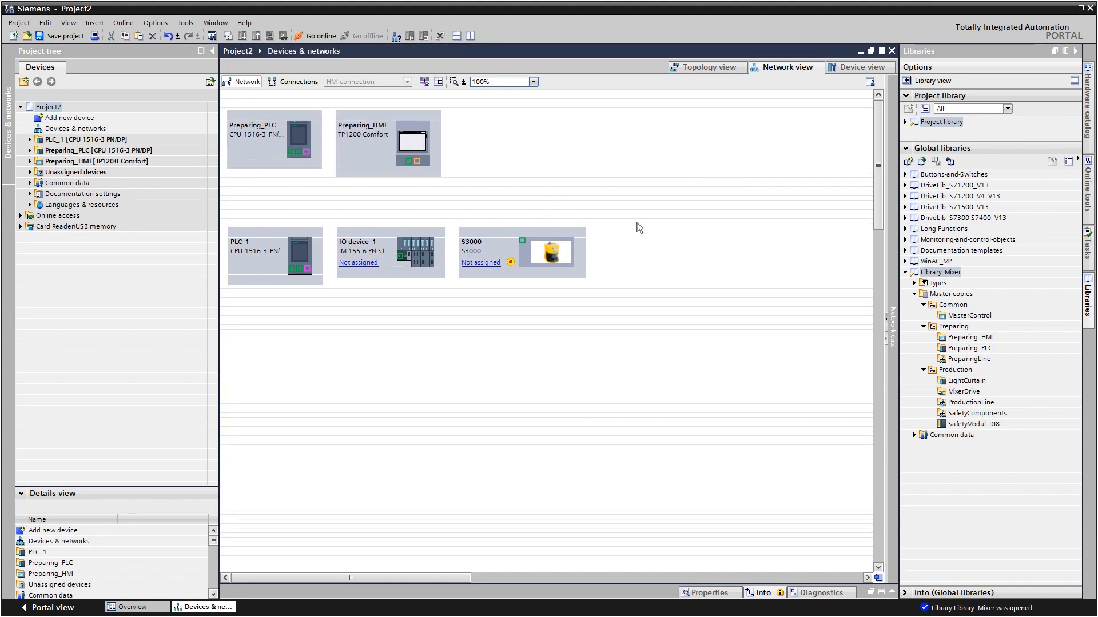
click(967, 318)
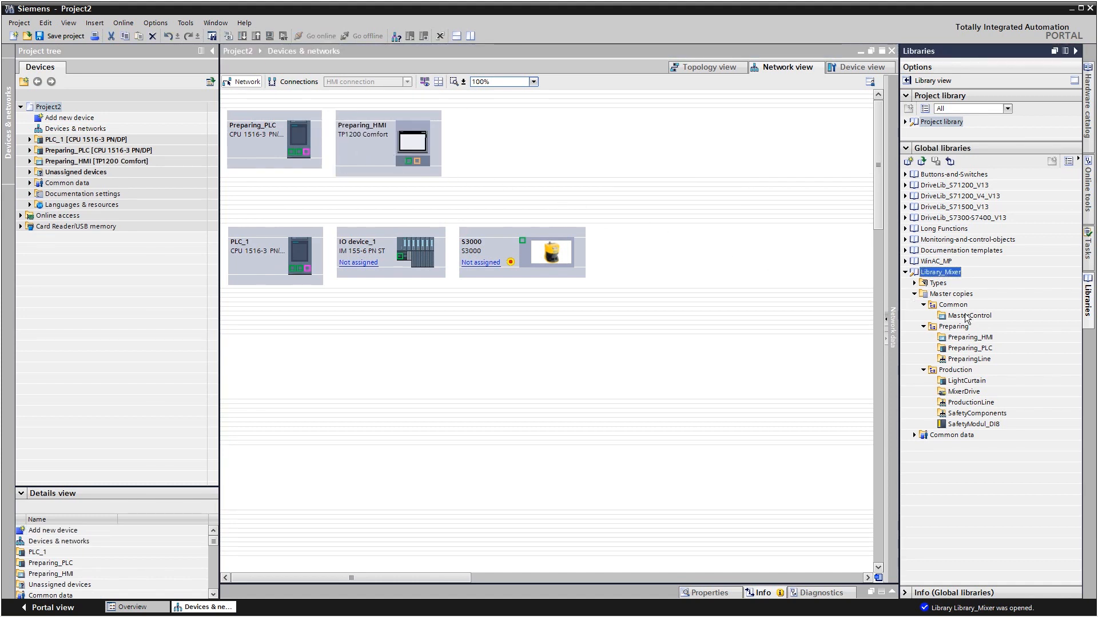
drag(966, 318, 576, 149)
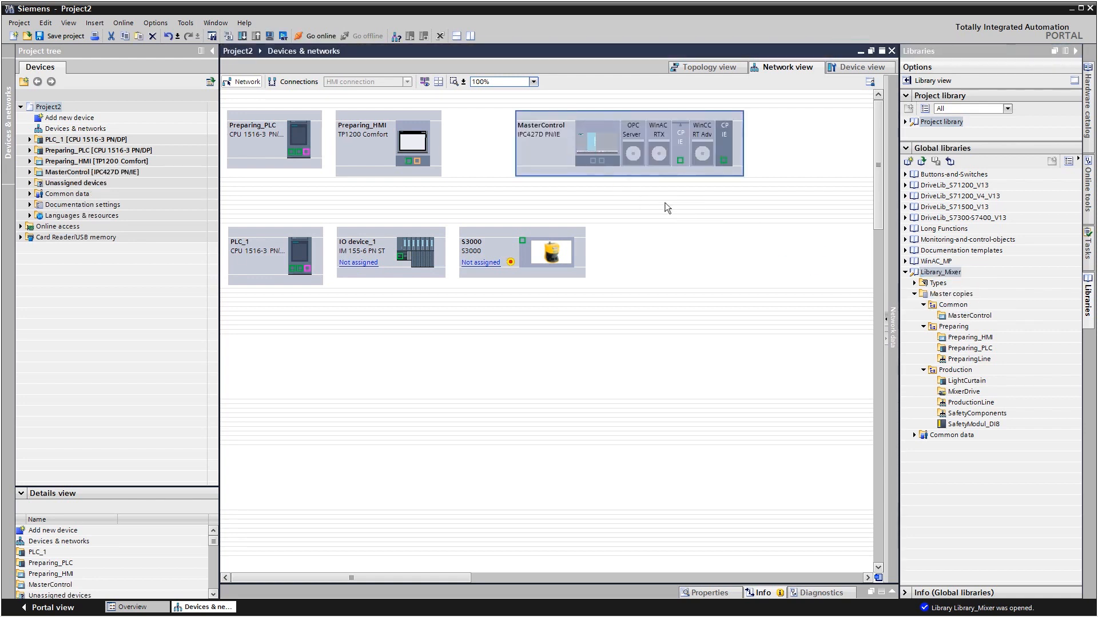
Place the MixerDrive, SafetyComponents and ProductionLine master copies from Library_Mixer in the network below PLC_1, with ProductionLine above the other two.
drag(954, 393, 233, 487)
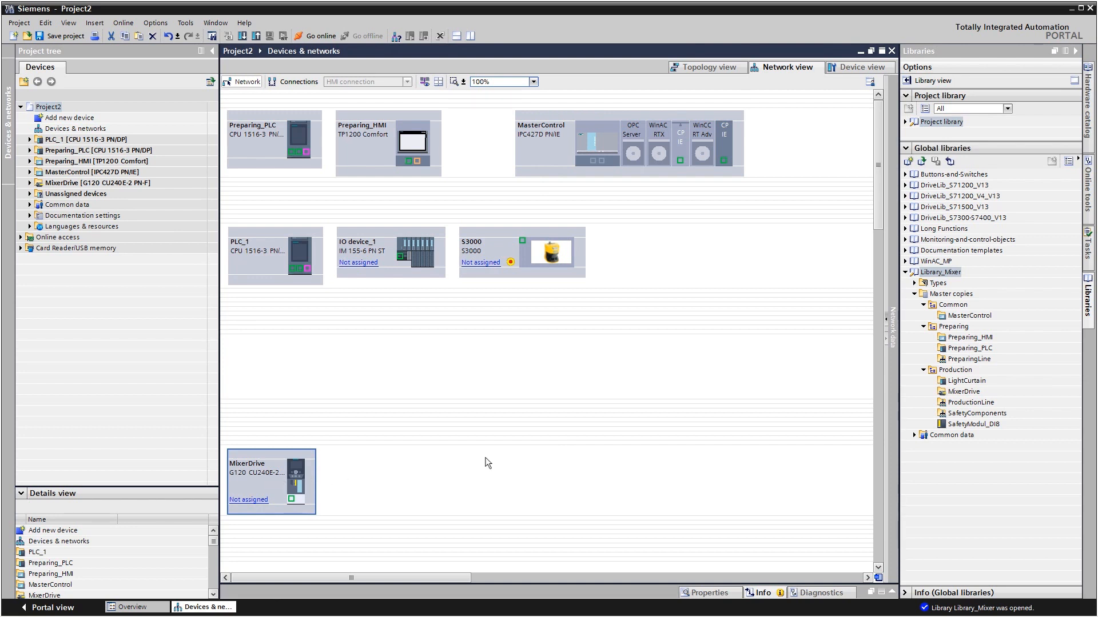
drag(960, 416, 323, 486)
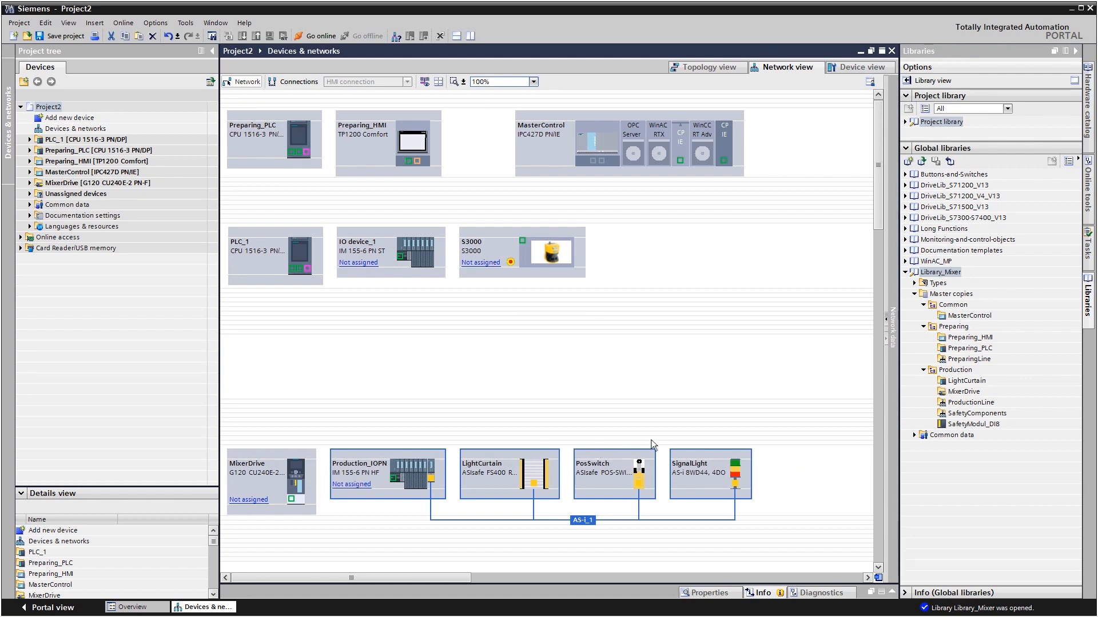
drag(971, 403, 234, 361)
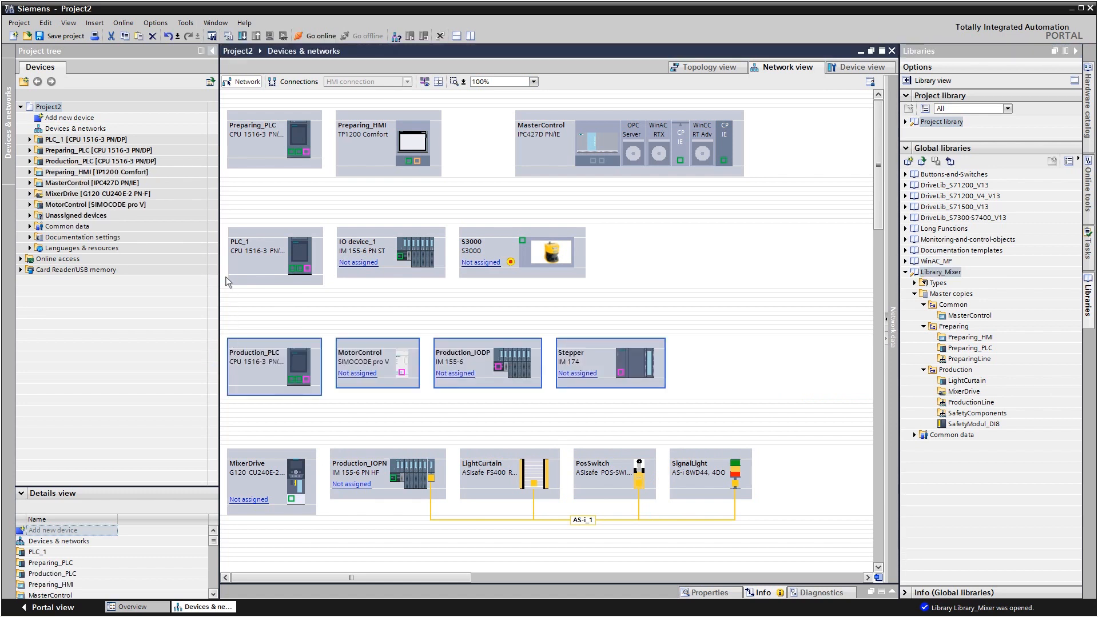
Open the device configuration of IO device_1 and insert two DI 8x24VDC HF modules (6ES7 131-6BF00-0CA0) in slots 1 and 2.
click(213, 51)
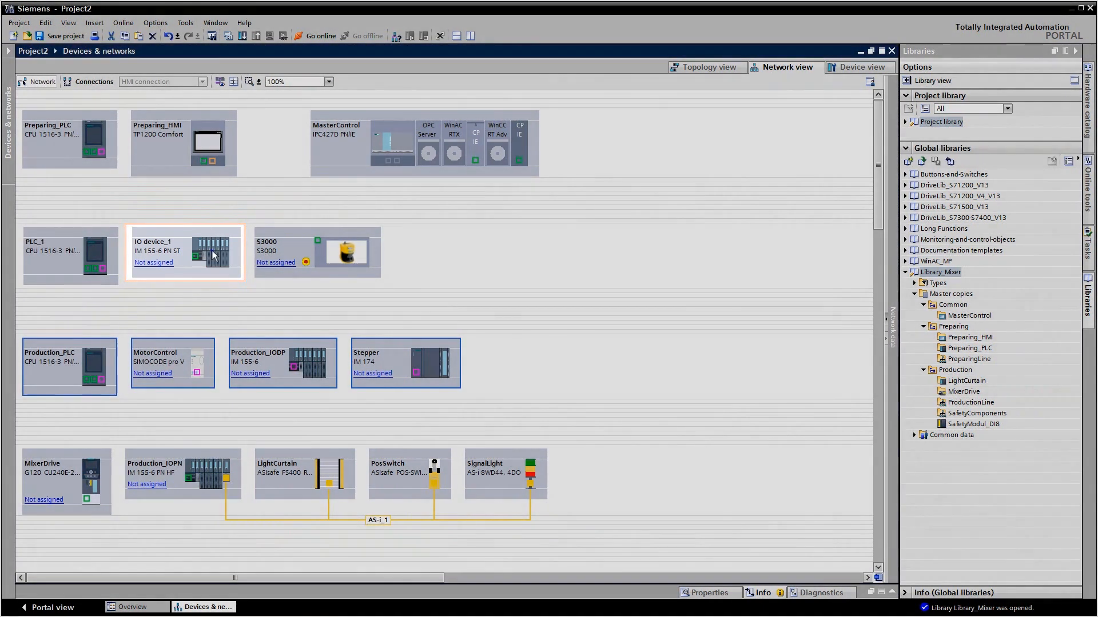
double_click(215, 254)
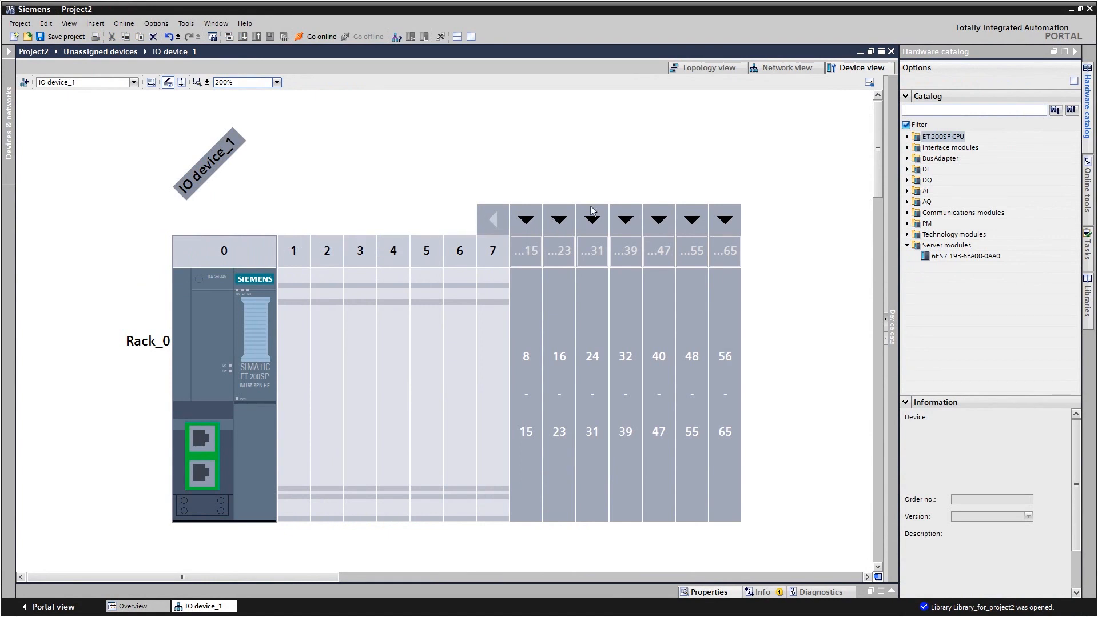
click(906, 170)
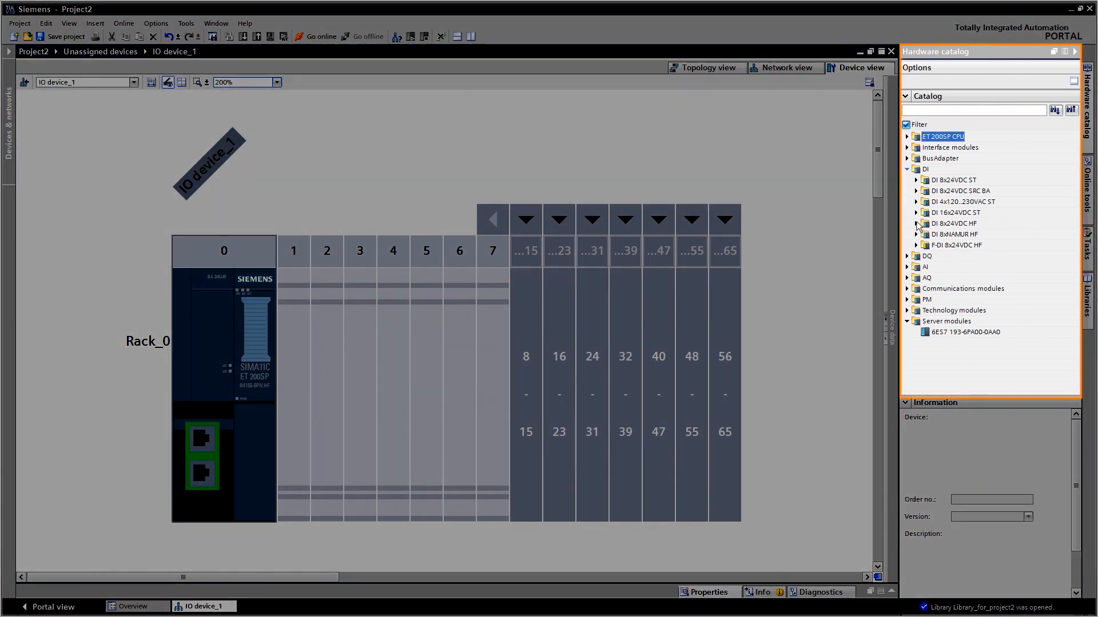
click(916, 224)
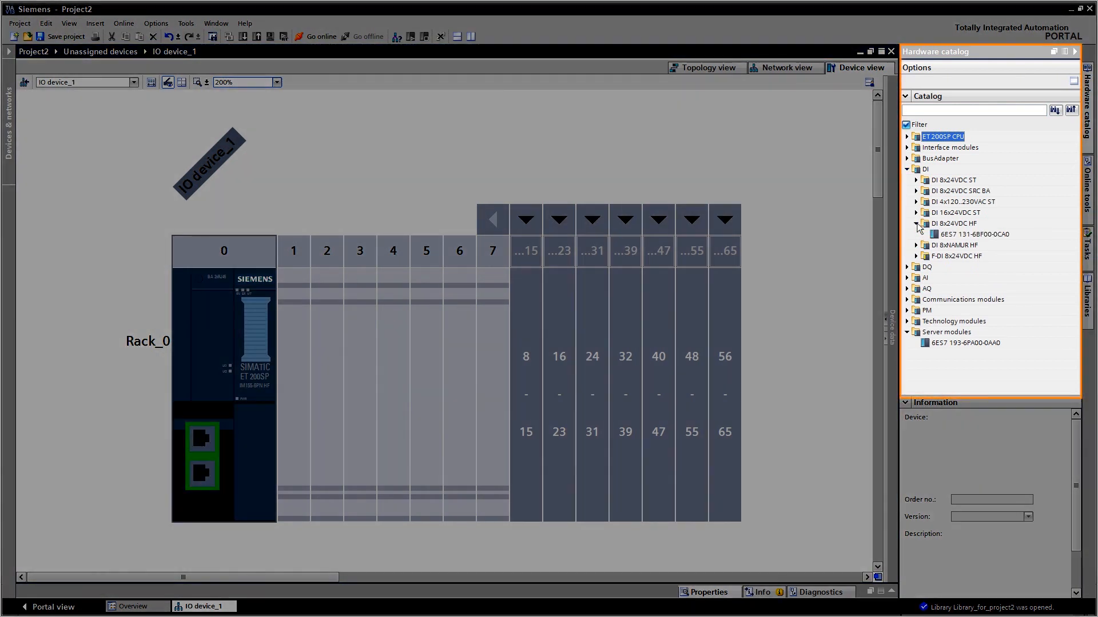
click(935, 239)
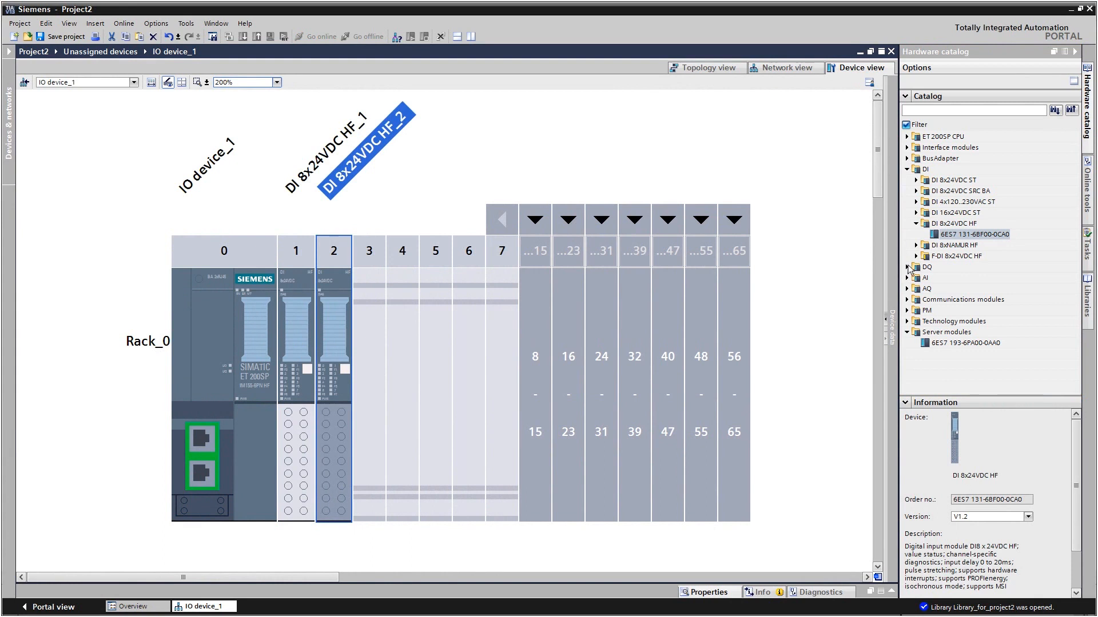
Add a DQ 8x24VDC/0.5A HF module (6ES7 132-6BF00-0CA0) in slot 3 and server module 6ES7 193-6PA00-0AA0 in slot 4.
click(906, 267)
click(917, 343)
double_click(935, 355)
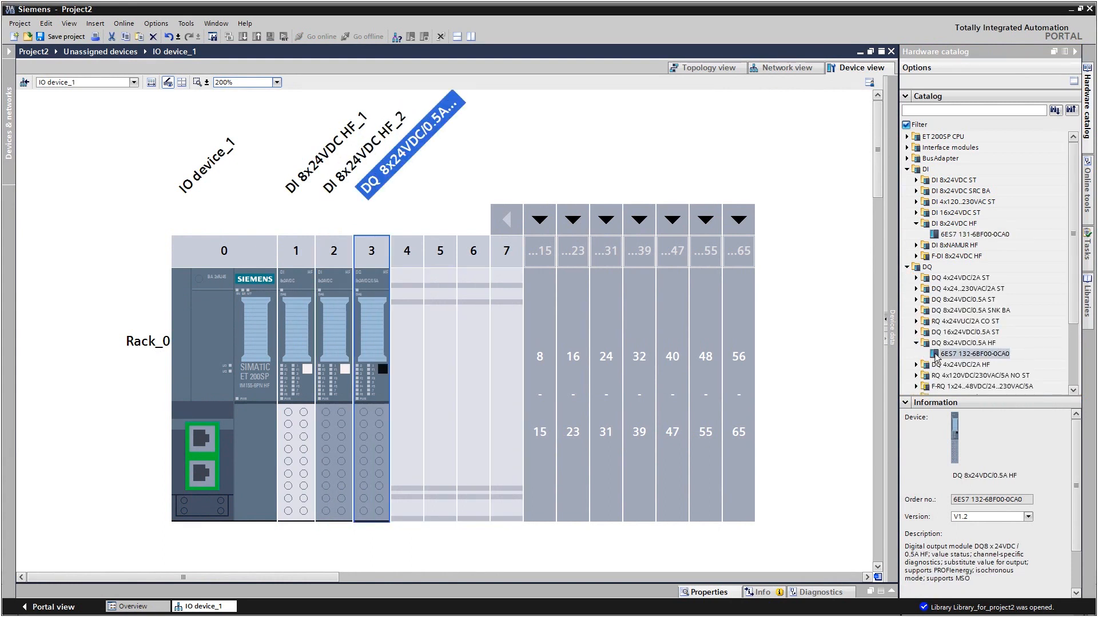
click(907, 267)
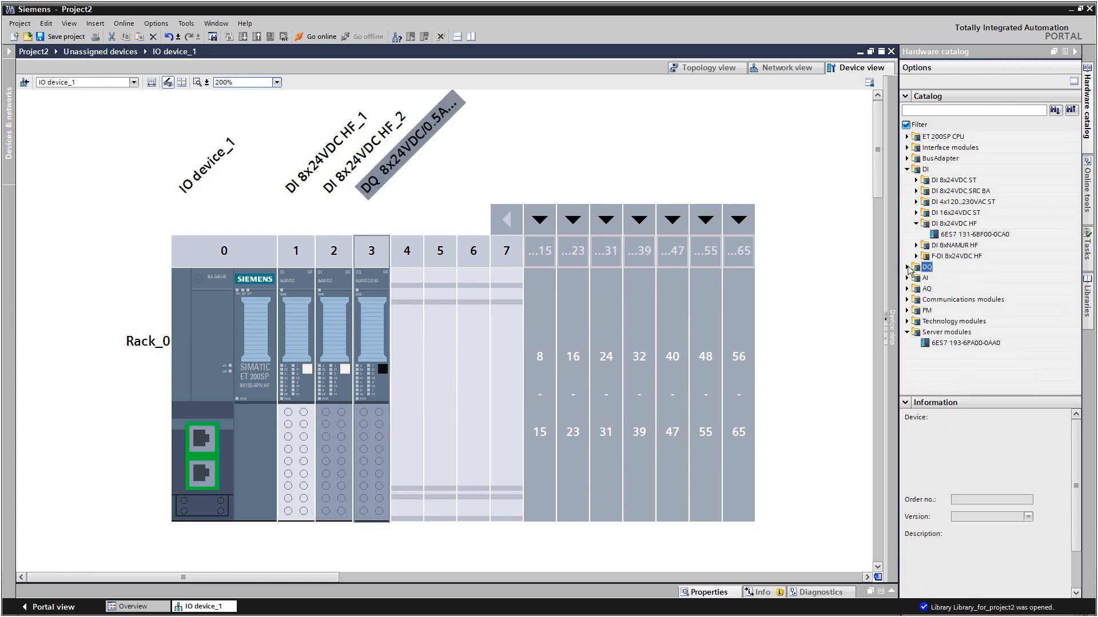
double_click(938, 344)
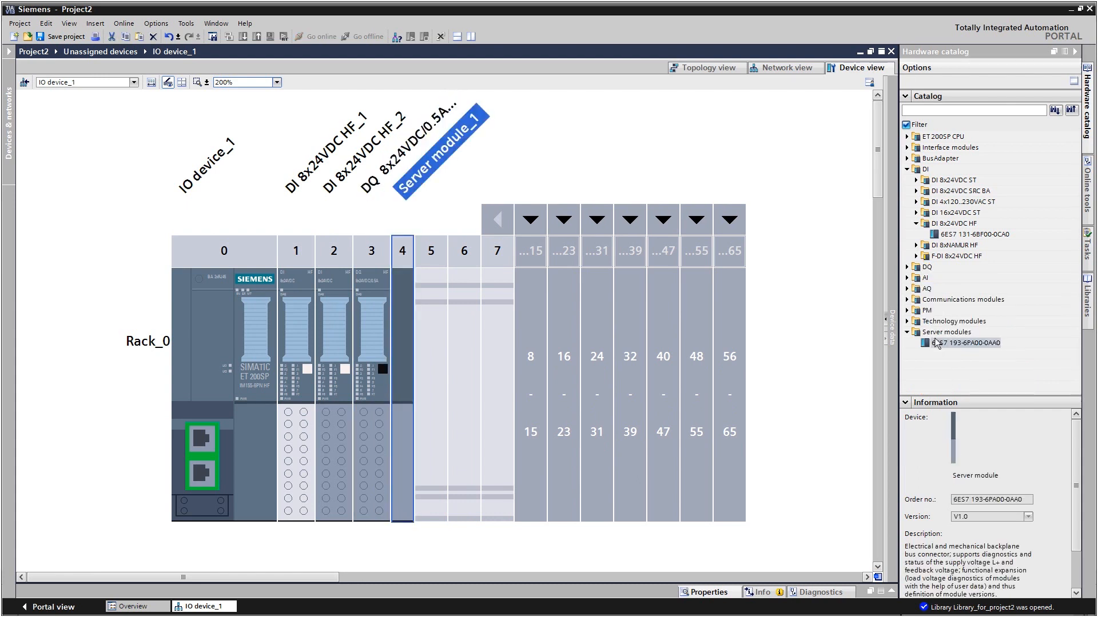
Insert fail-safe module F-DI 8x24VDC HF (6ES7 136-6BA00-0CA0) before the DQ module in slot 3 and set its F-destination address to 10.
click(916, 256)
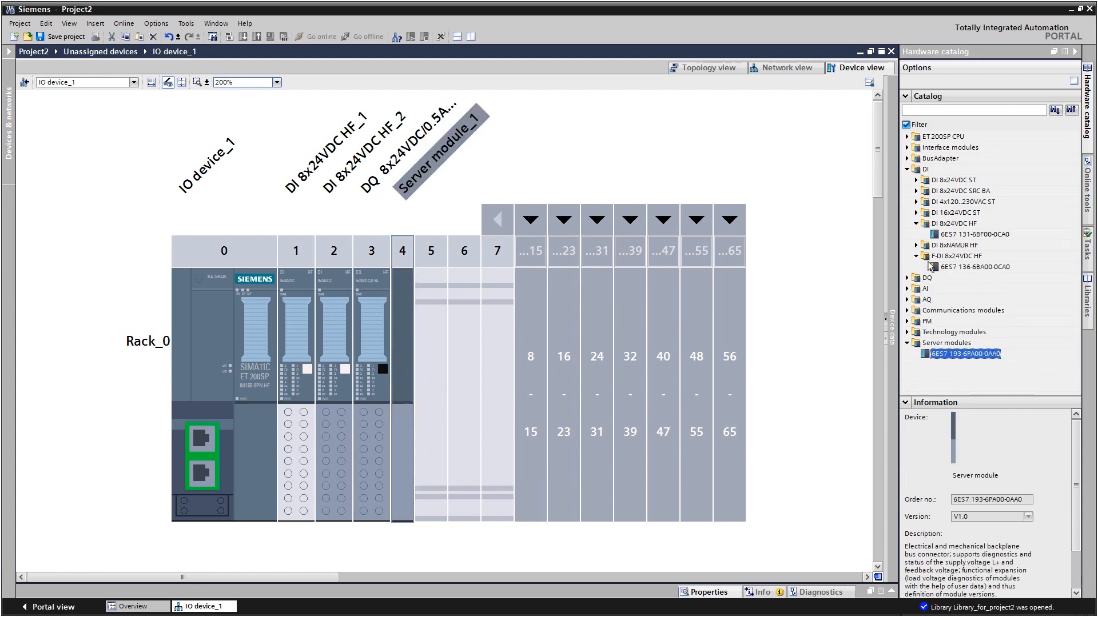
drag(940, 269, 361, 258)
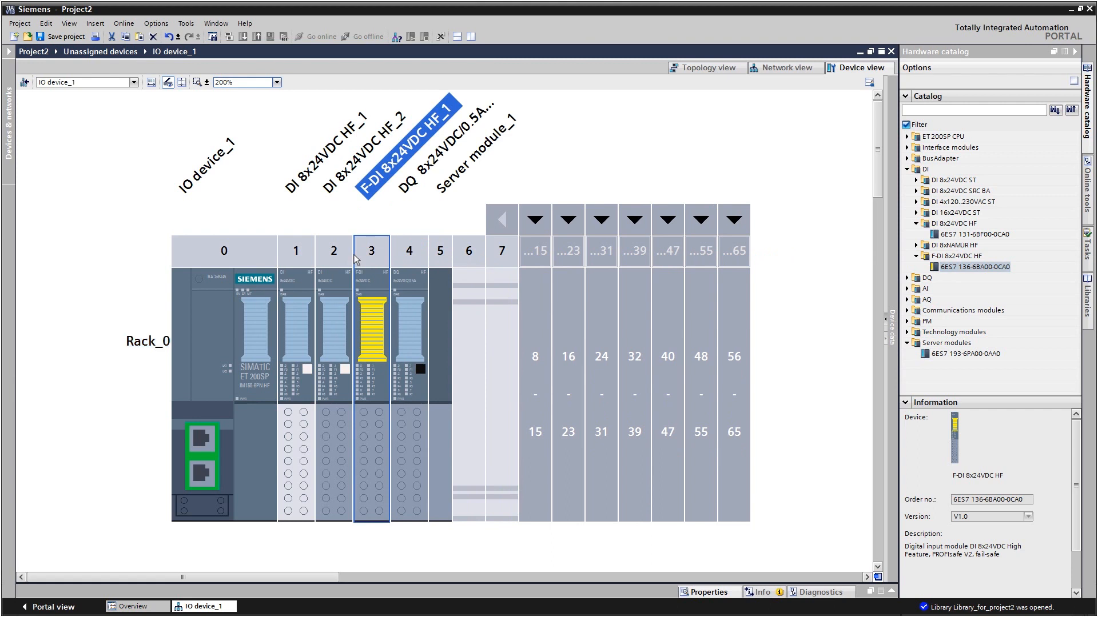
double_click(368, 283)
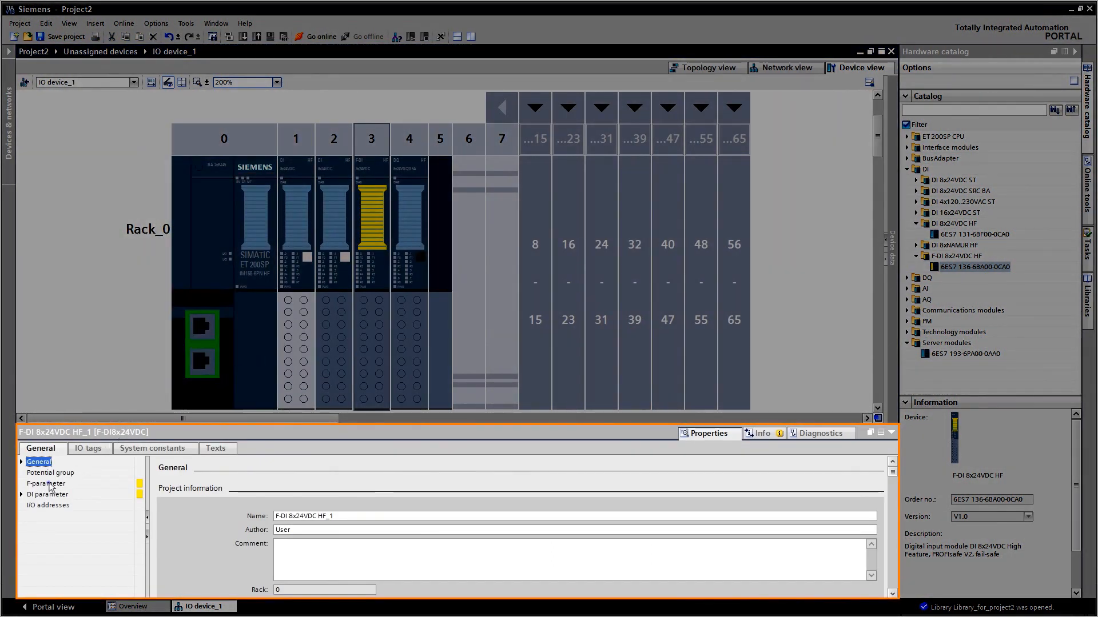
click(48, 484)
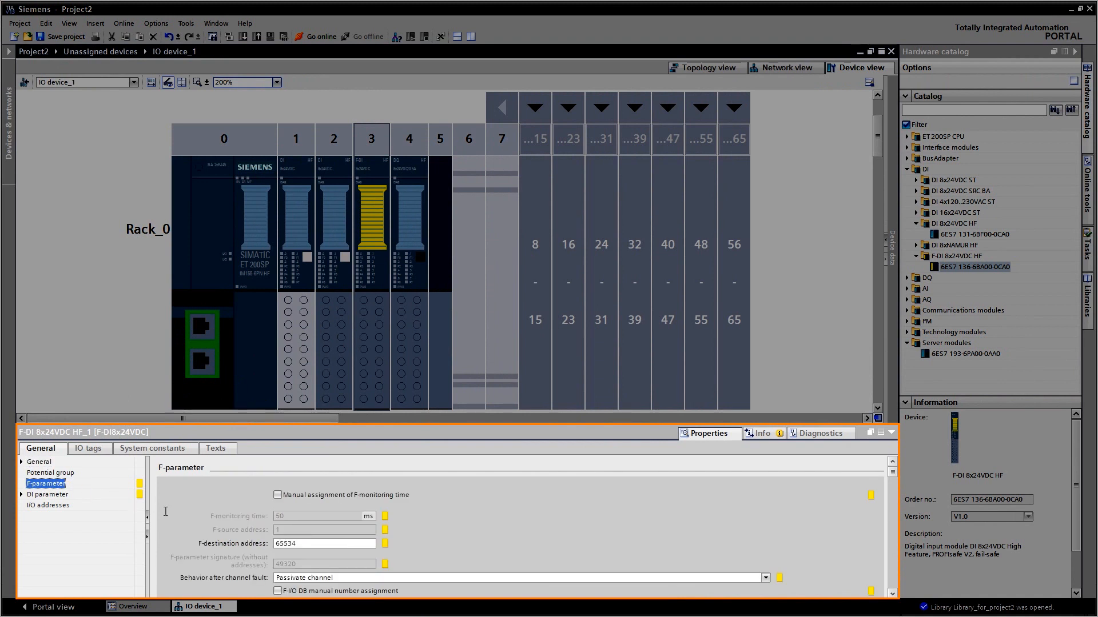
double_click(304, 546)
text(10)
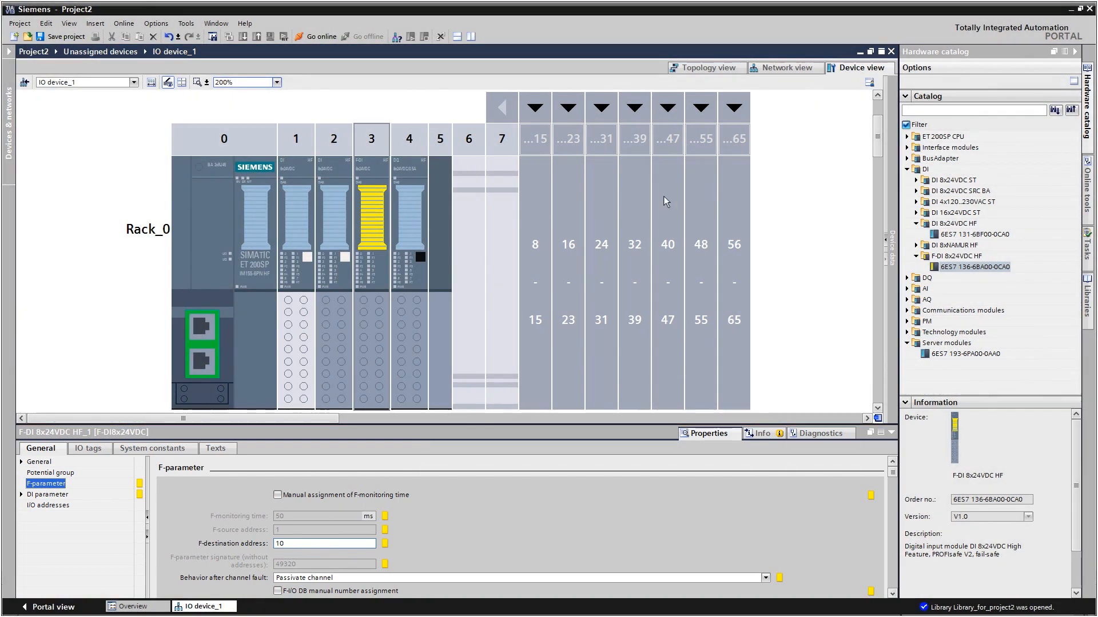
Return to the network and change PLC_1's device to the fail-safe CPU 1516F-3 PN/DP (6ES7 516-3FN00-0AB0).
click(799, 68)
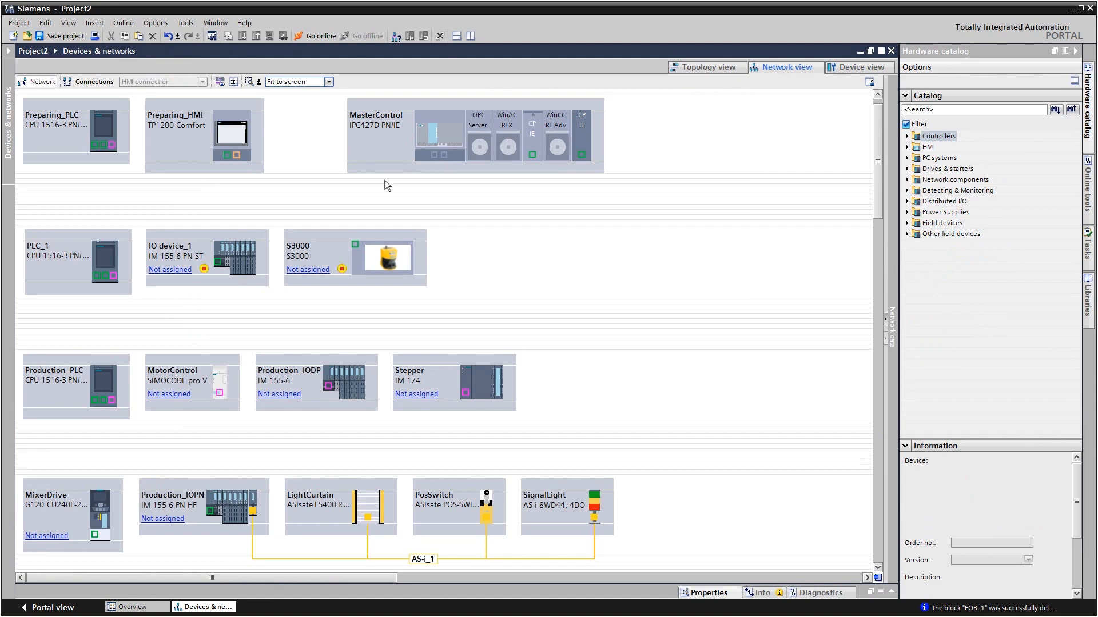
right_click(111, 260)
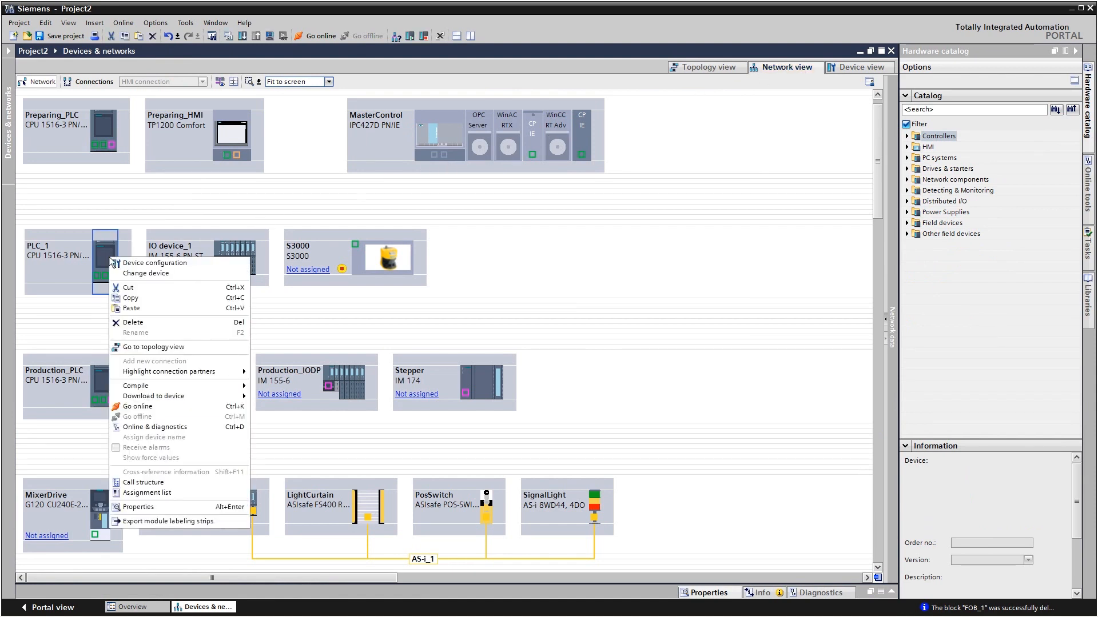
click(135, 274)
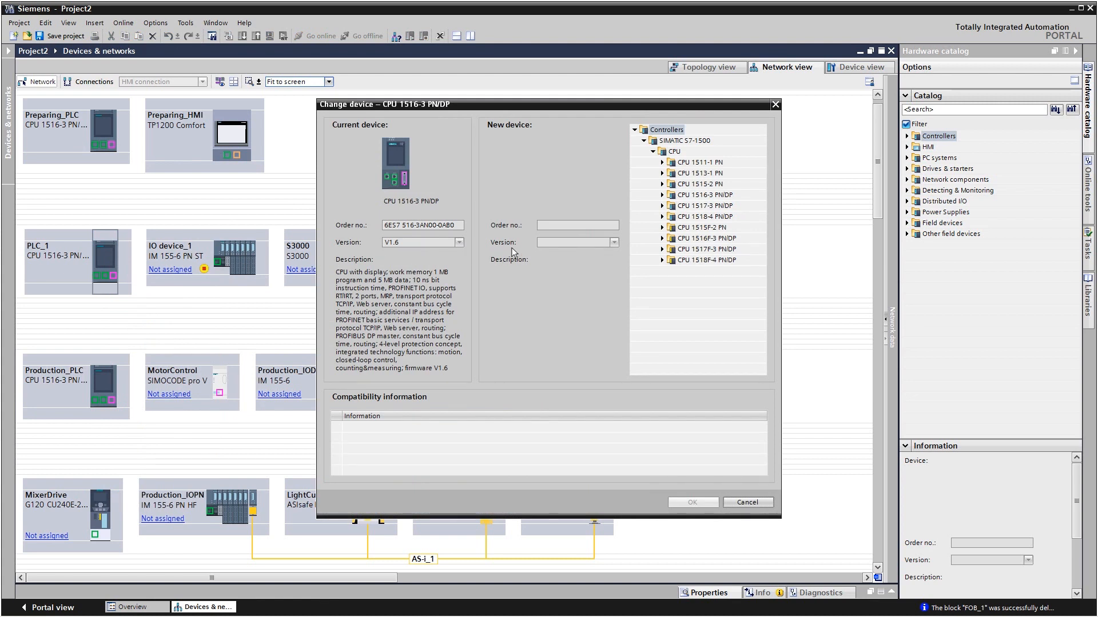
click(661, 239)
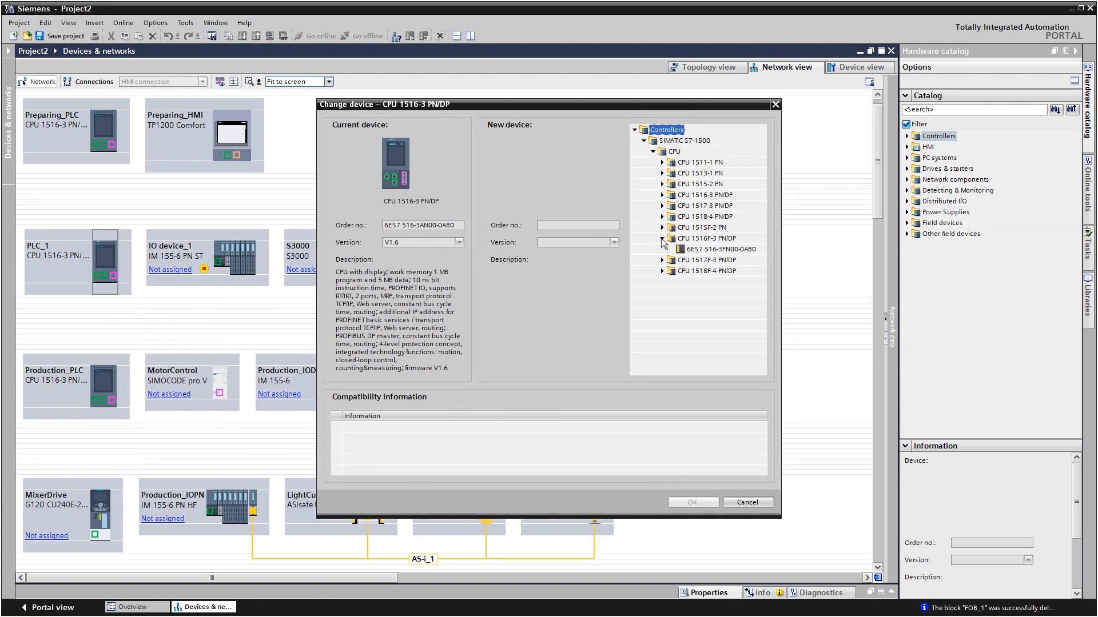
click(686, 250)
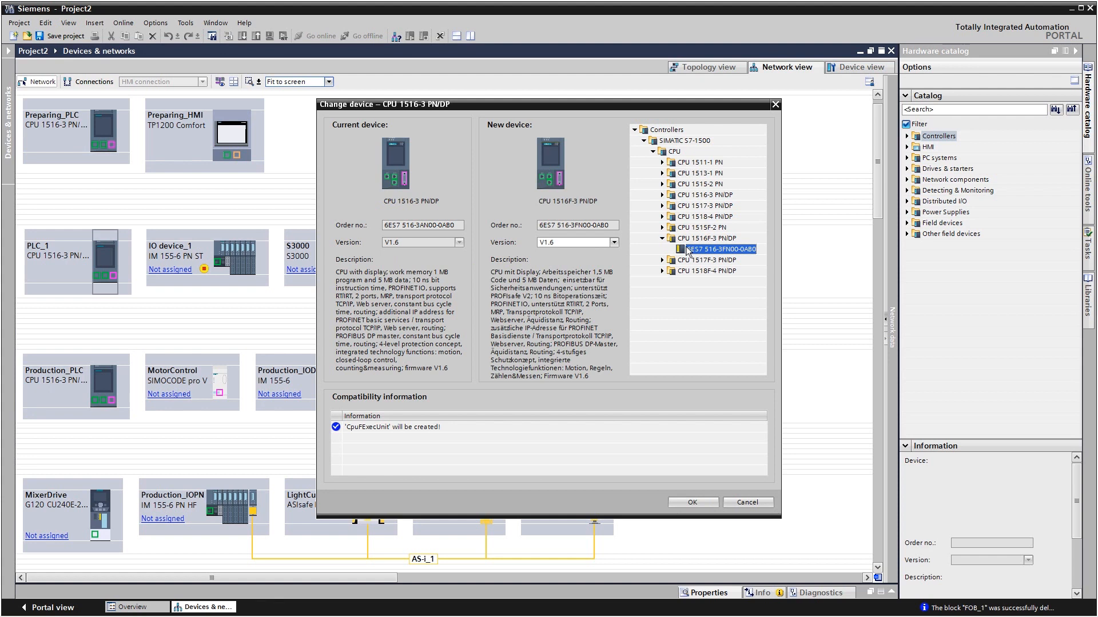
click(699, 502)
Enable F-activation in the fail-safe properties of PLC_1.
click(891, 592)
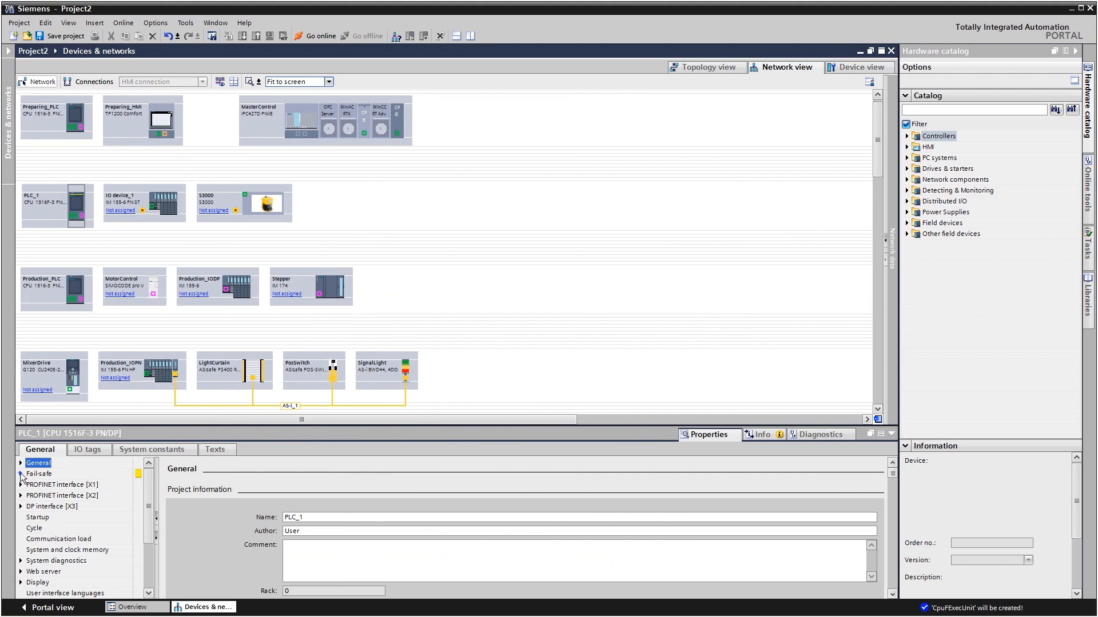
click(20, 474)
click(49, 485)
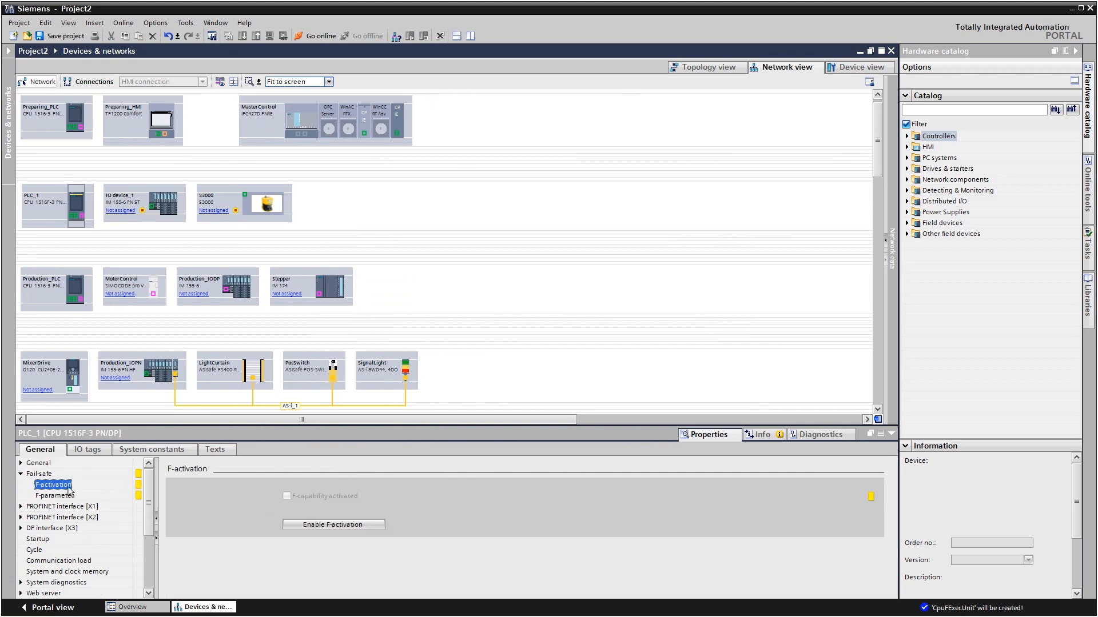
click(317, 525)
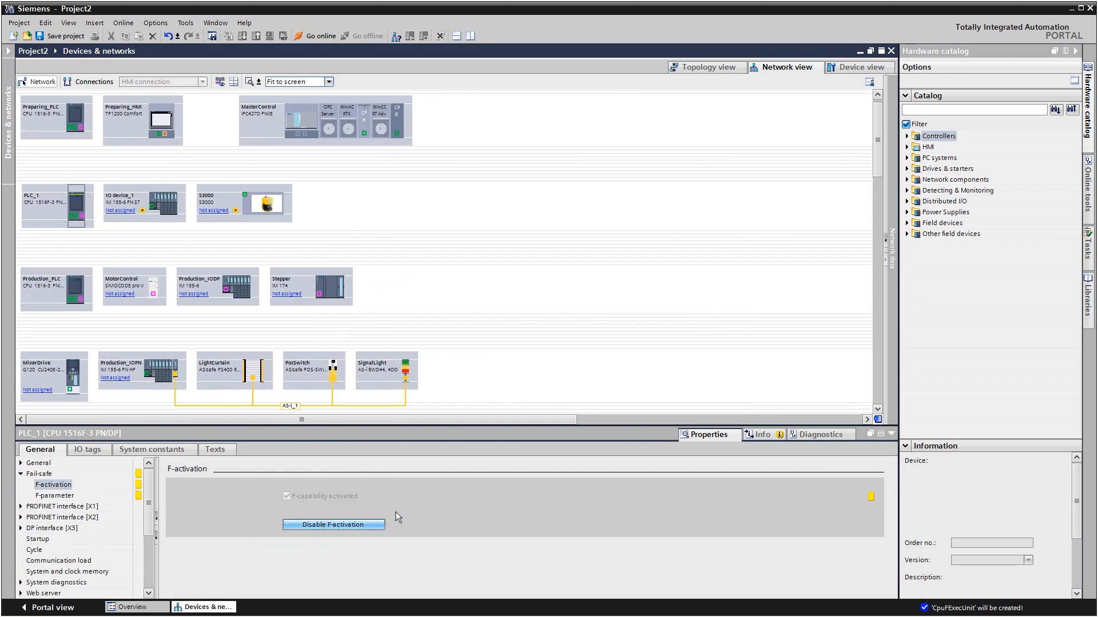
click(892, 434)
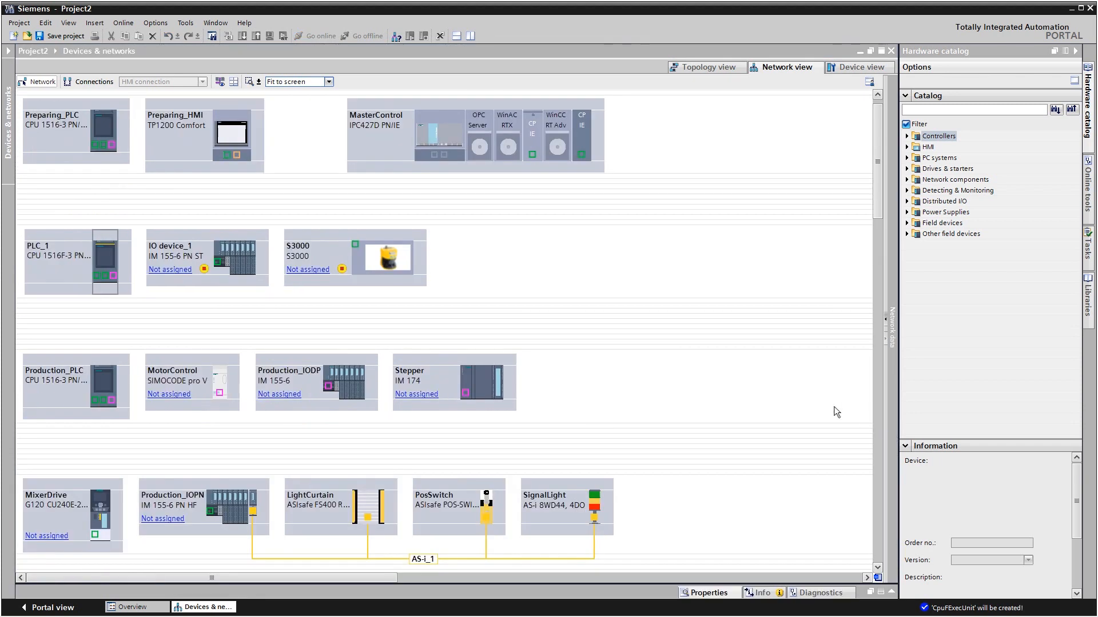
Examine the safety administration and program blocks of PLC_1 in the project tree.
click(9, 51)
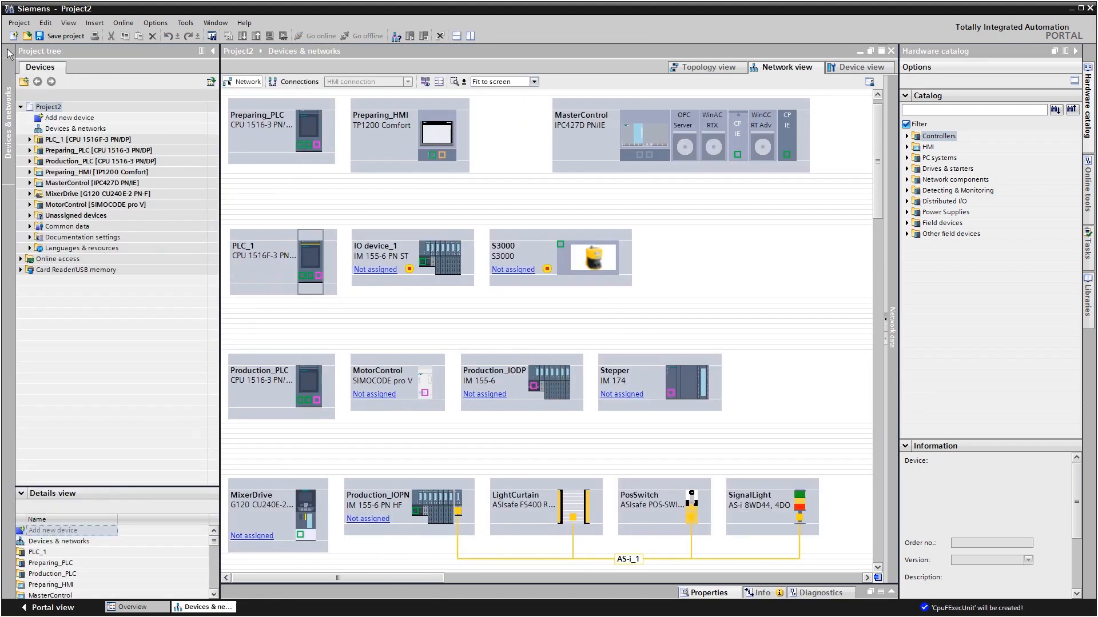
click(30, 139)
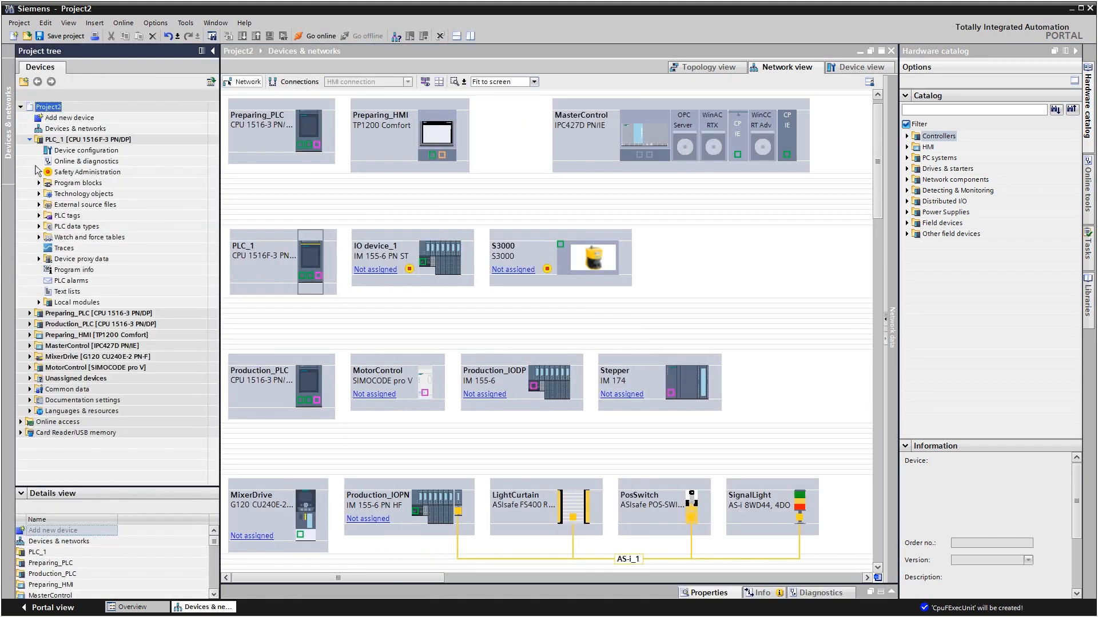
click(39, 183)
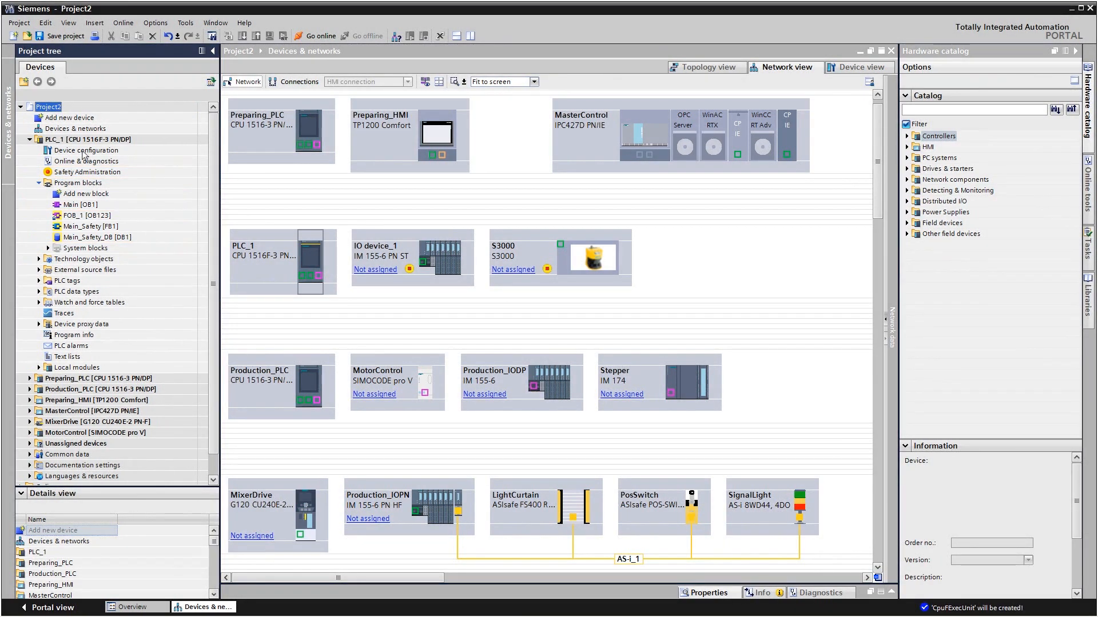
click(213, 51)
Copy PLC_1, IO device_1 and S3000 together and paste the copies beside the originals in the network.
drag(19, 219, 451, 318)
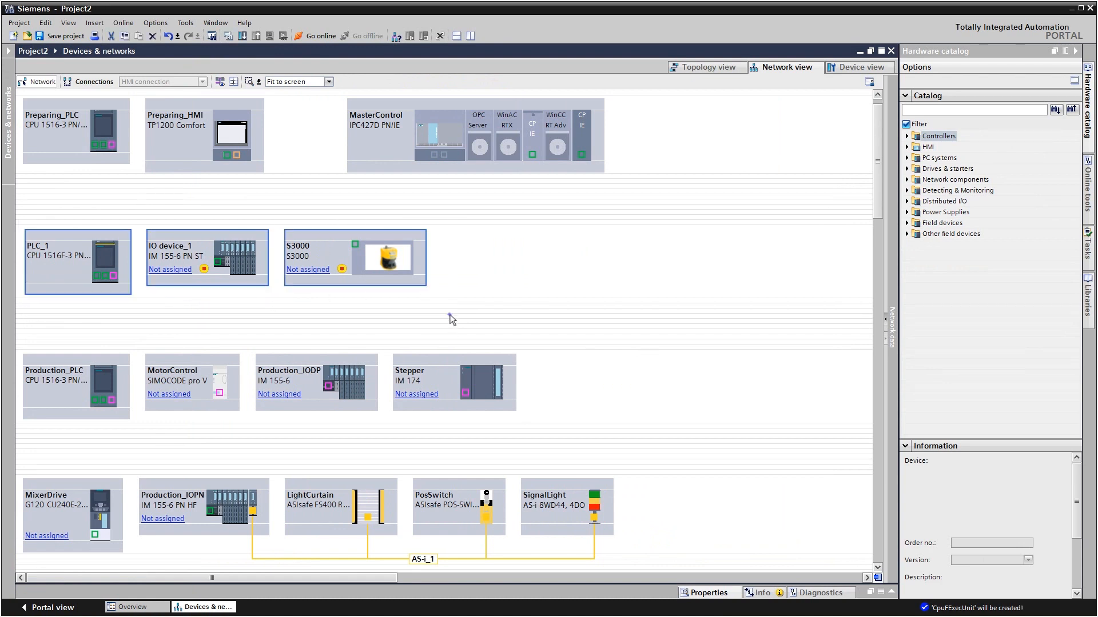
right_click(335, 254)
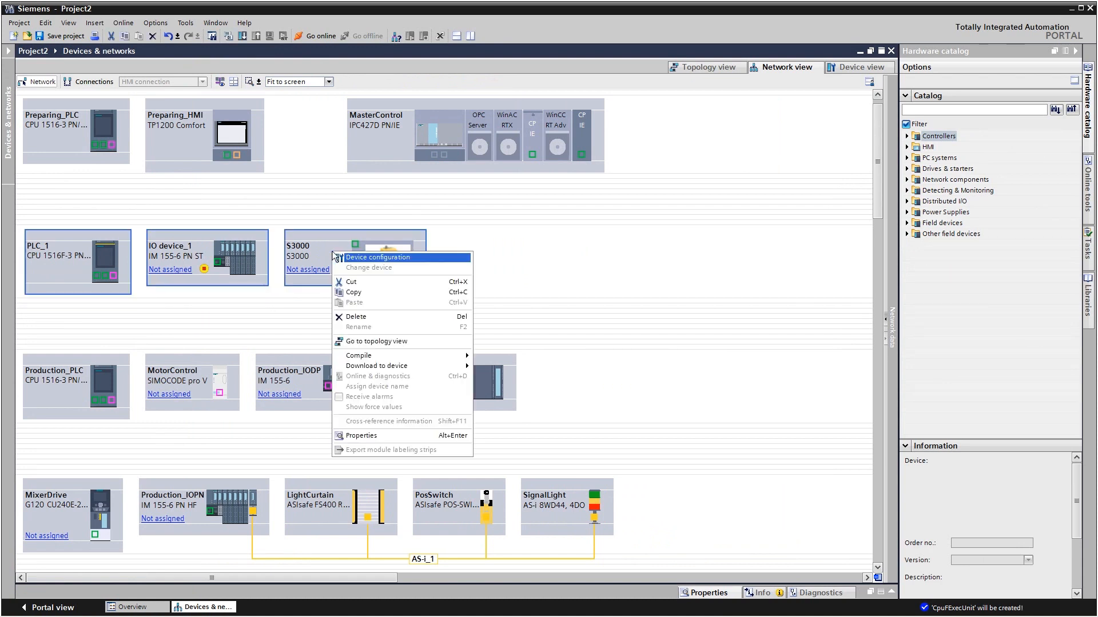
click(353, 293)
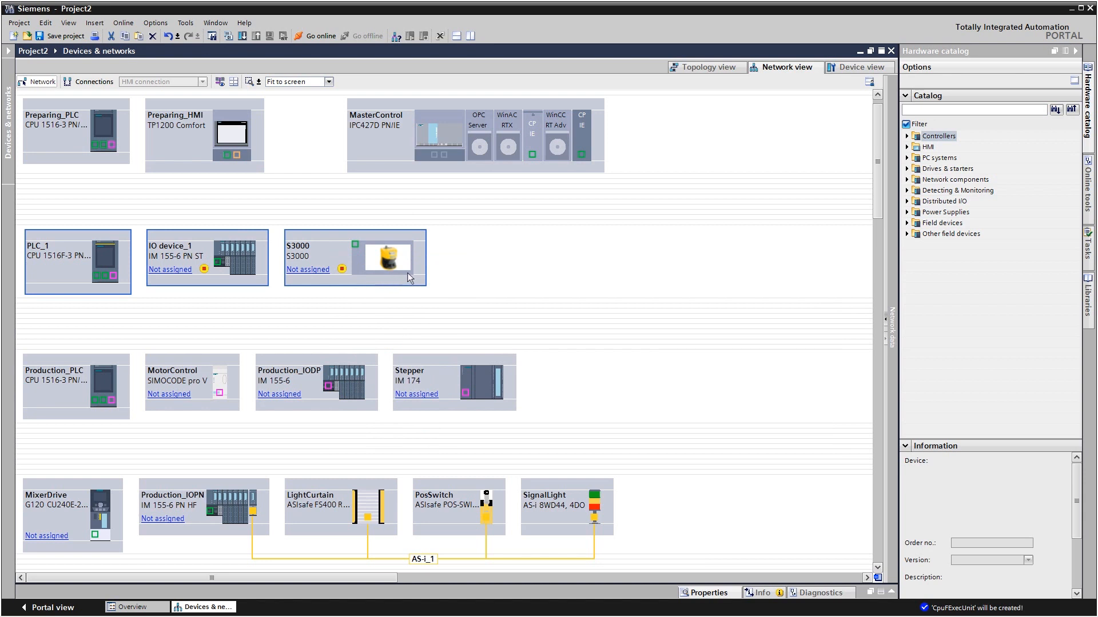
right_click(432, 270)
click(450, 293)
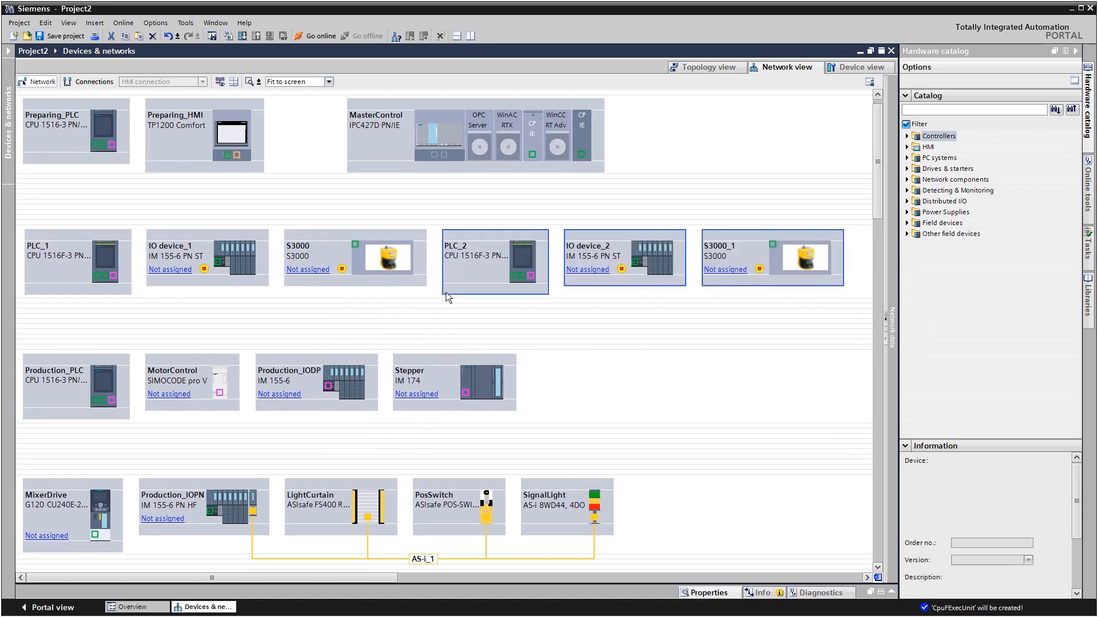
Enlarge the network editor and connect the PROFINET interface of Preparing_PLC to the CP IE interface of MasterControl.
double_click(451, 52)
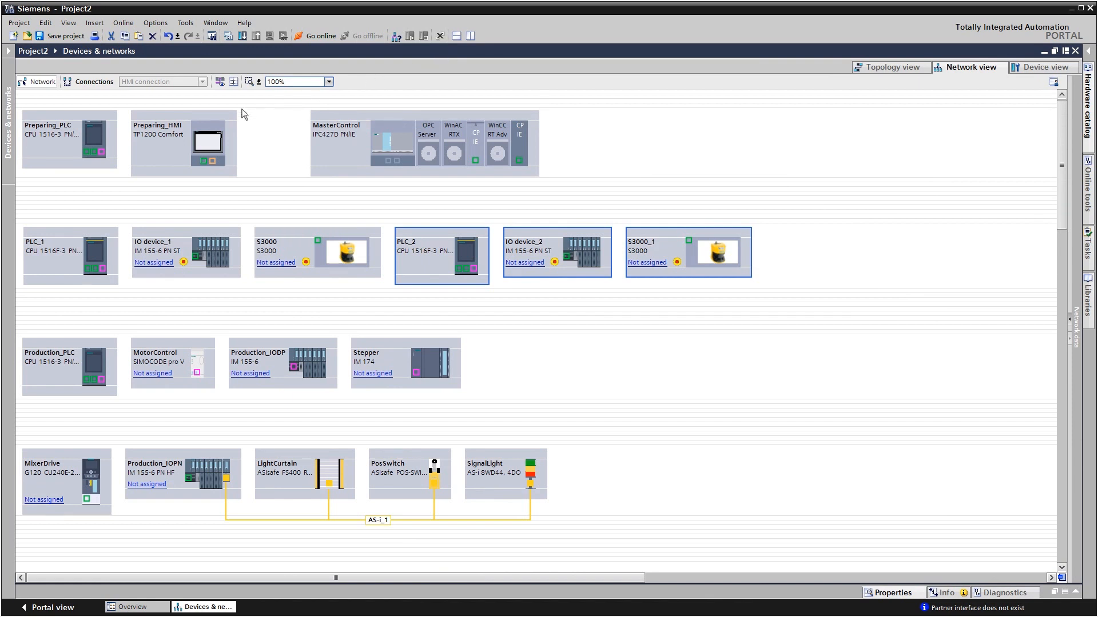
drag(92, 152, 477, 166)
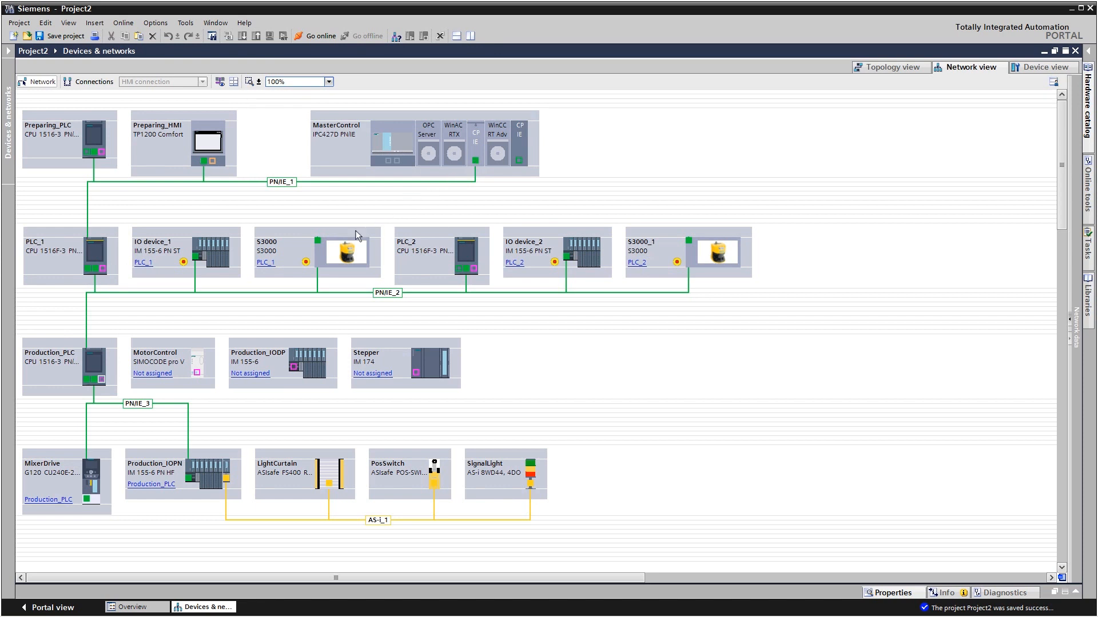
Connect the PROFIBUS interface of Production_PLC to MotorControl and display the interface addresses in the network.
drag(102, 379, 197, 374)
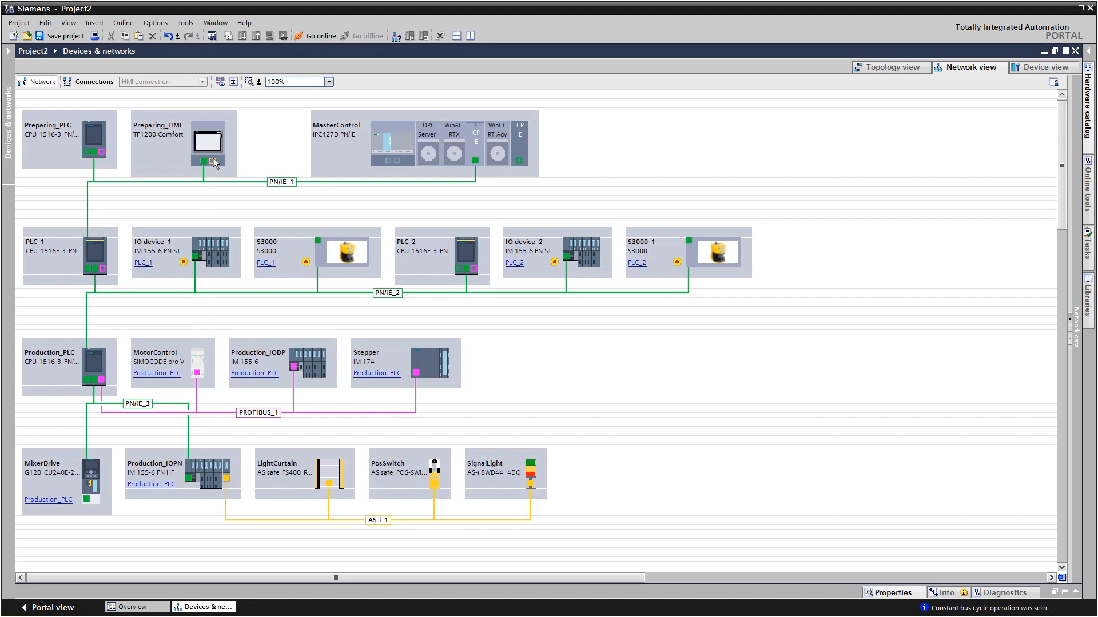
click(220, 82)
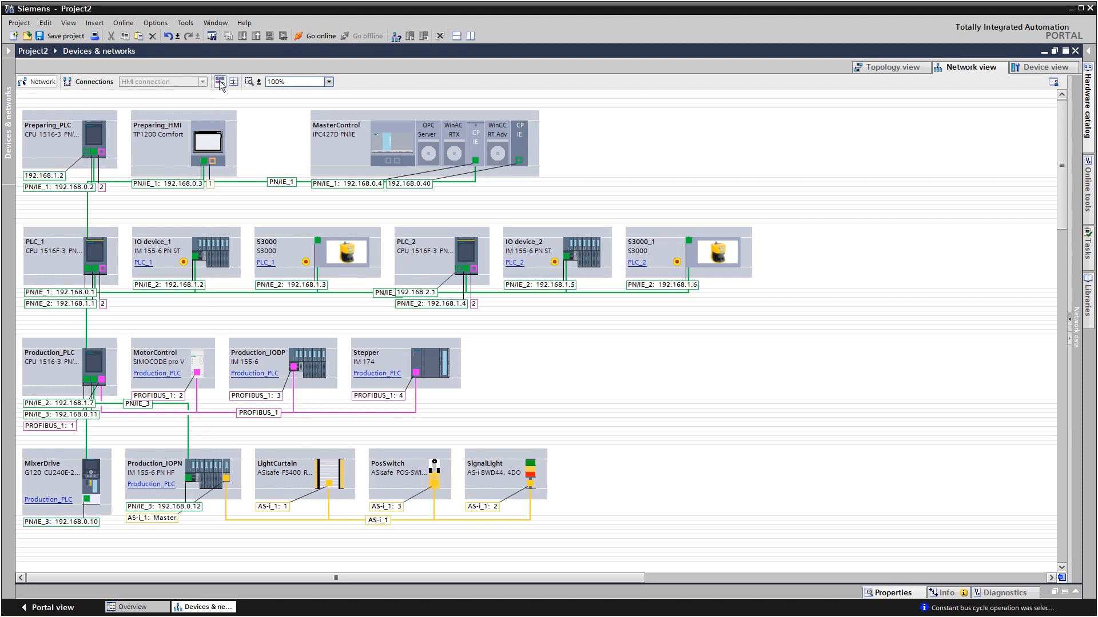